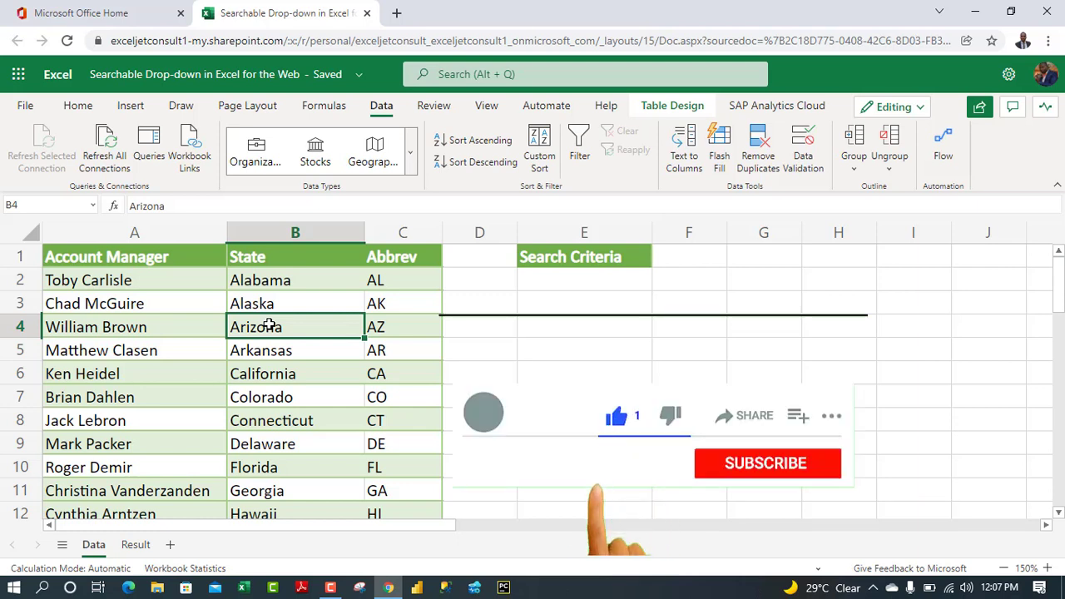
Step: Review the Account Manager, State and Abbrev columns on the Data sheet
{"action": "left_click", "coordinate": [254, 375]}
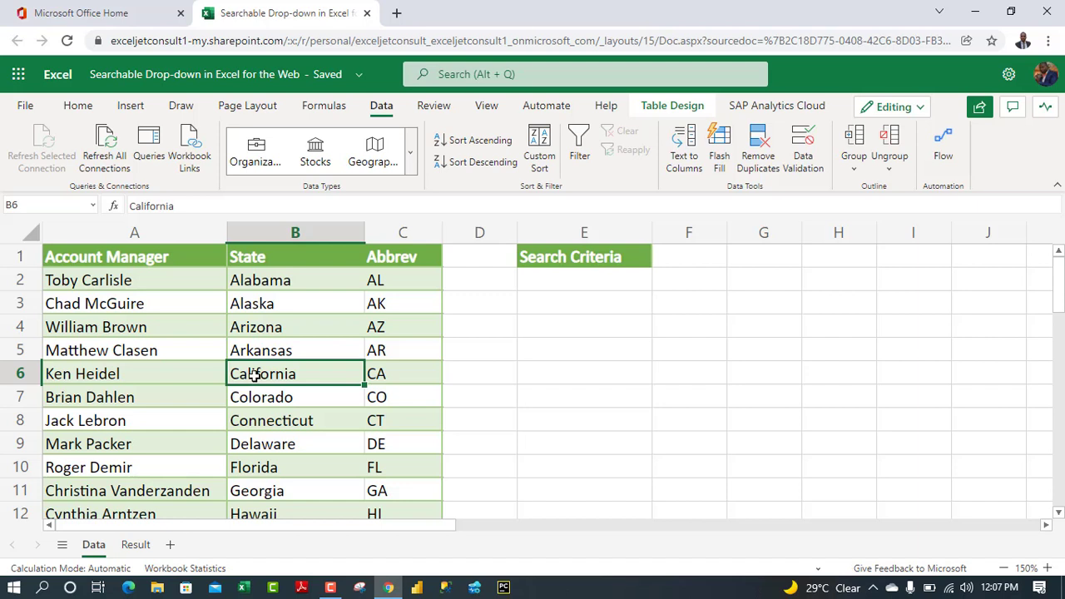
{"action": "left_click_drag", "start_coordinate": [132, 262], "coordinate": [119, 396]}
{"action": "left_click_drag", "start_coordinate": [293, 258], "coordinate": [290, 374]}
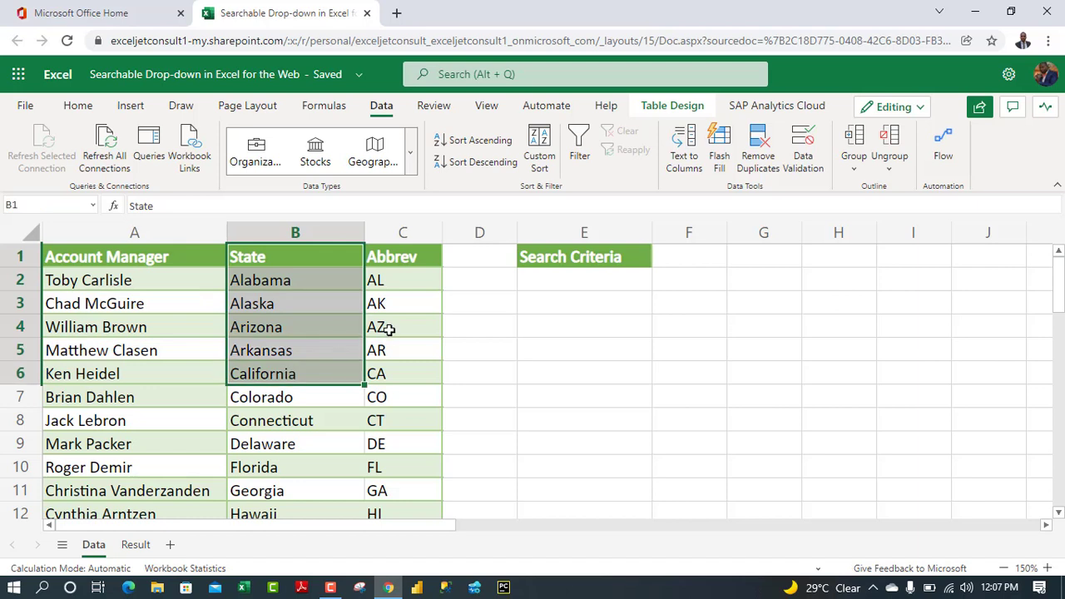
{"action": "left_click_drag", "start_coordinate": [390, 258], "coordinate": [390, 350]}
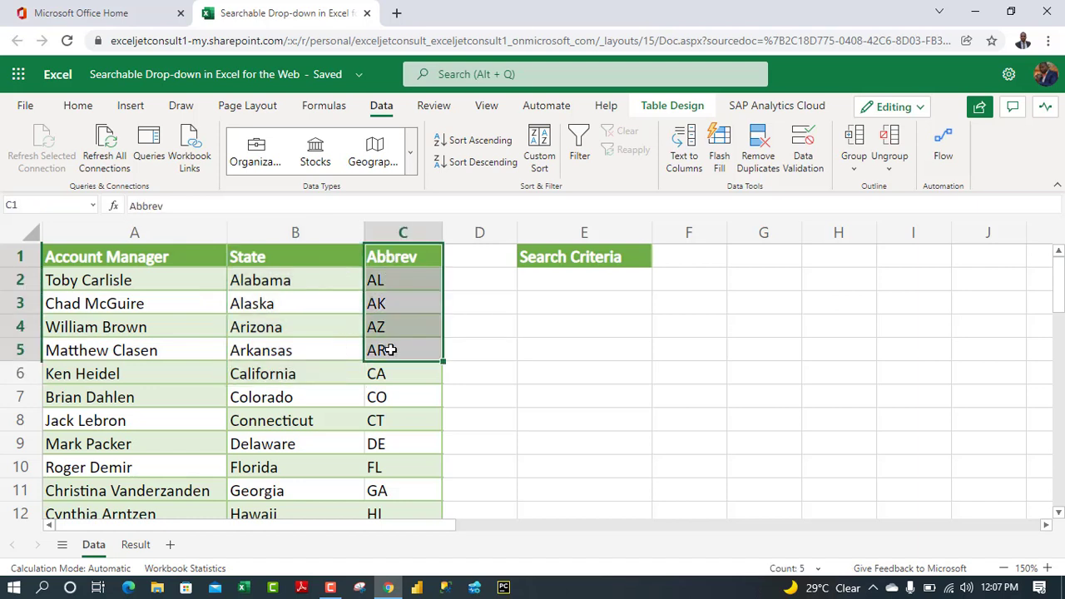
{"action": "left_click", "coordinate": [390, 350]}
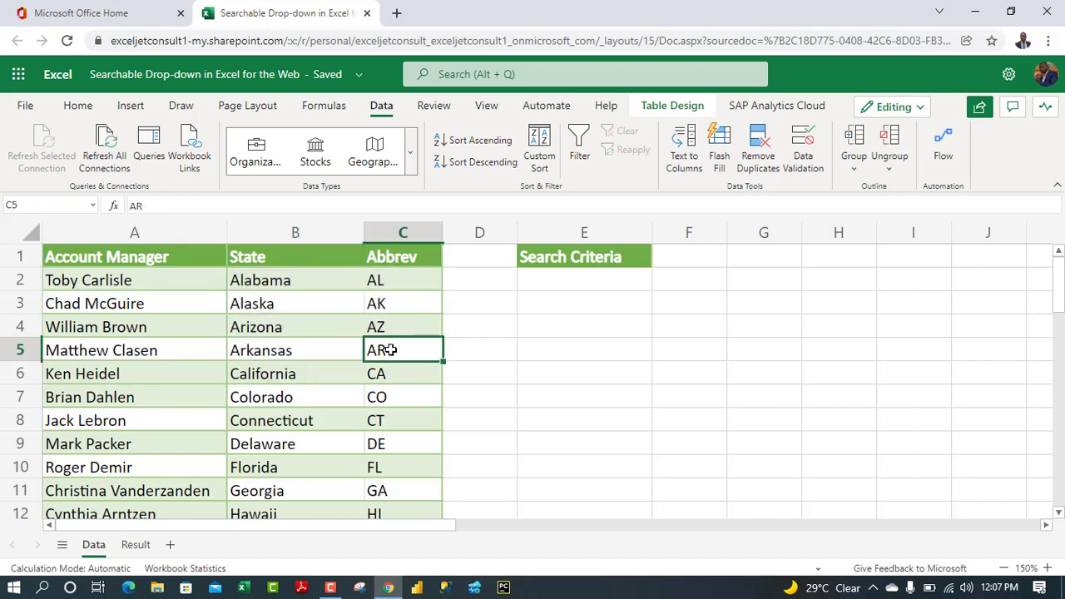
{"action": "left_click", "coordinate": [144, 279]}
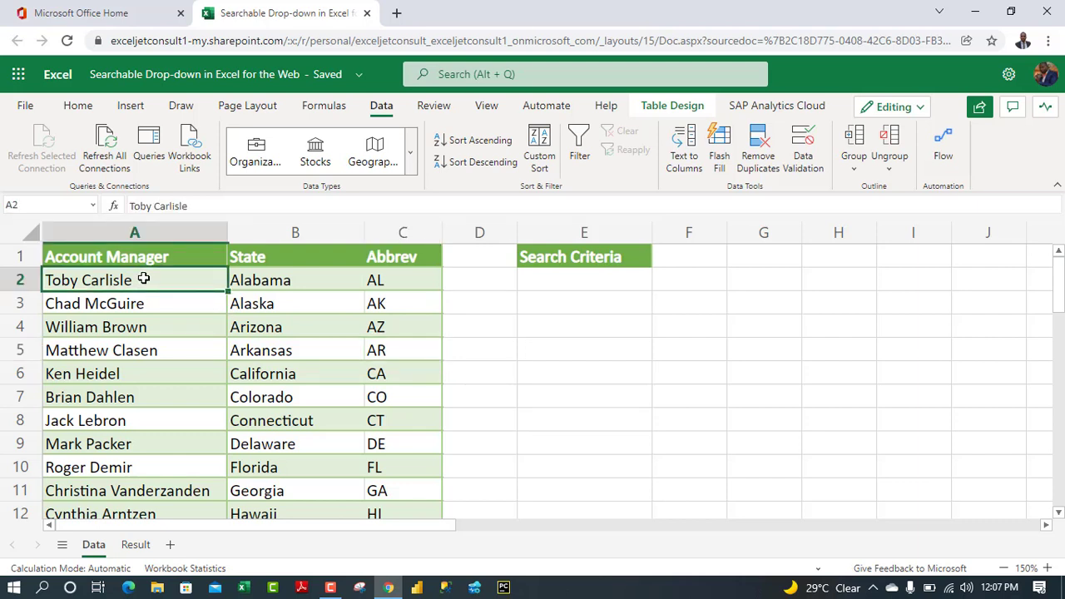
Step: Enter car as the search term in F1
{"action": "left_click", "coordinate": [682, 251]}
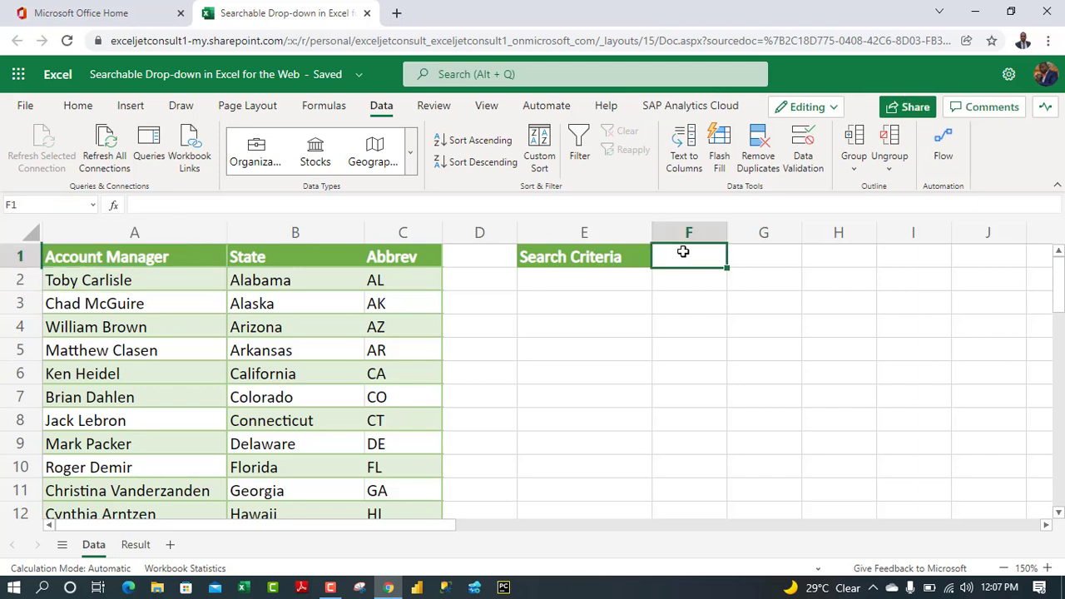
{"action": "type", "text": "car"}
{"action": "key", "text": "Return"}
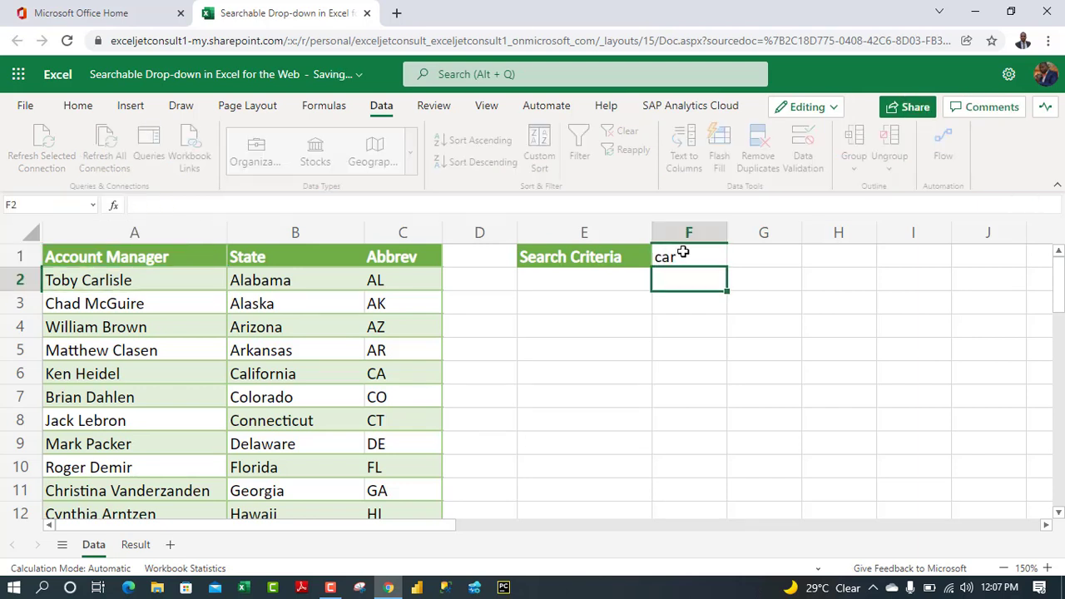
Step: Start E2 with =SEARCH(F1,A2:A51) to find the term in each account manager name
{"action": "left_click", "coordinate": [616, 278]}
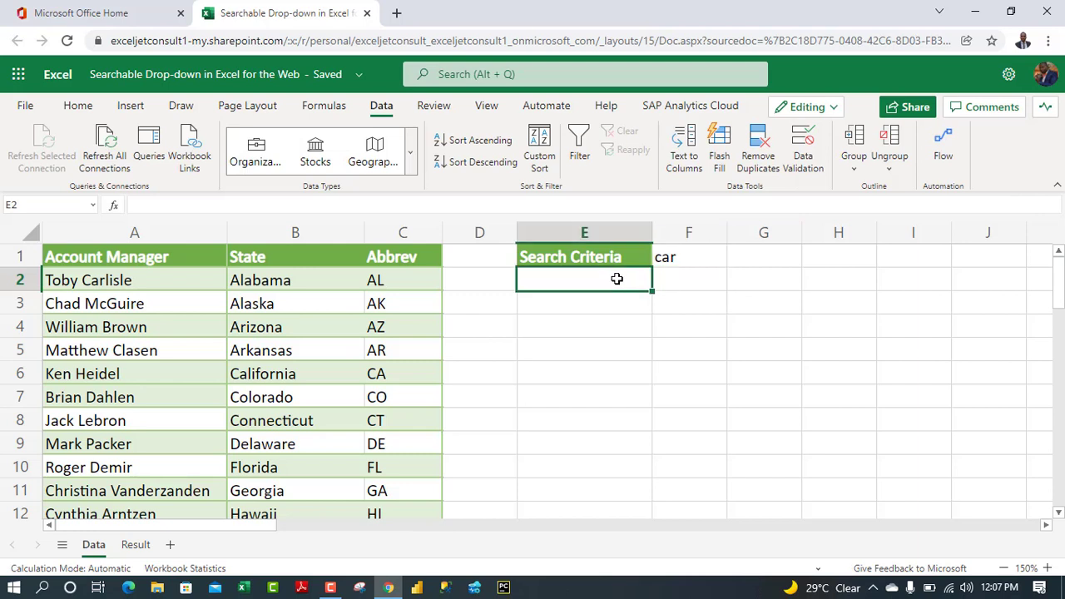
{"action": "type", "text": "=ser"}
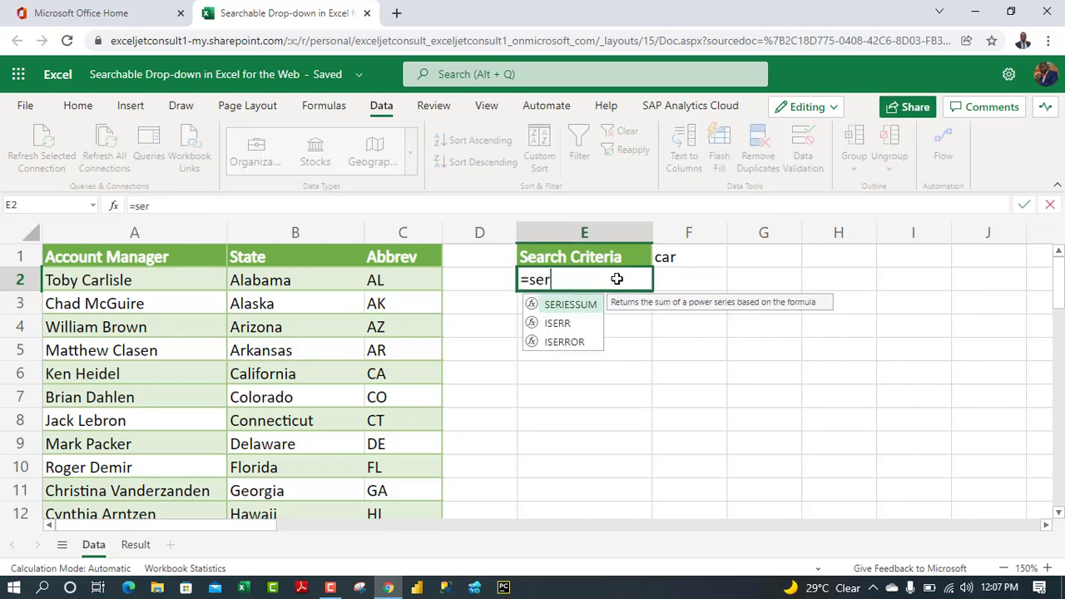
{"action": "key", "text": "BackSpace"}
{"action": "type", "text": "ac"}
{"action": "key", "text": "BackSpace"}
{"action": "key", "text": "Tab"}
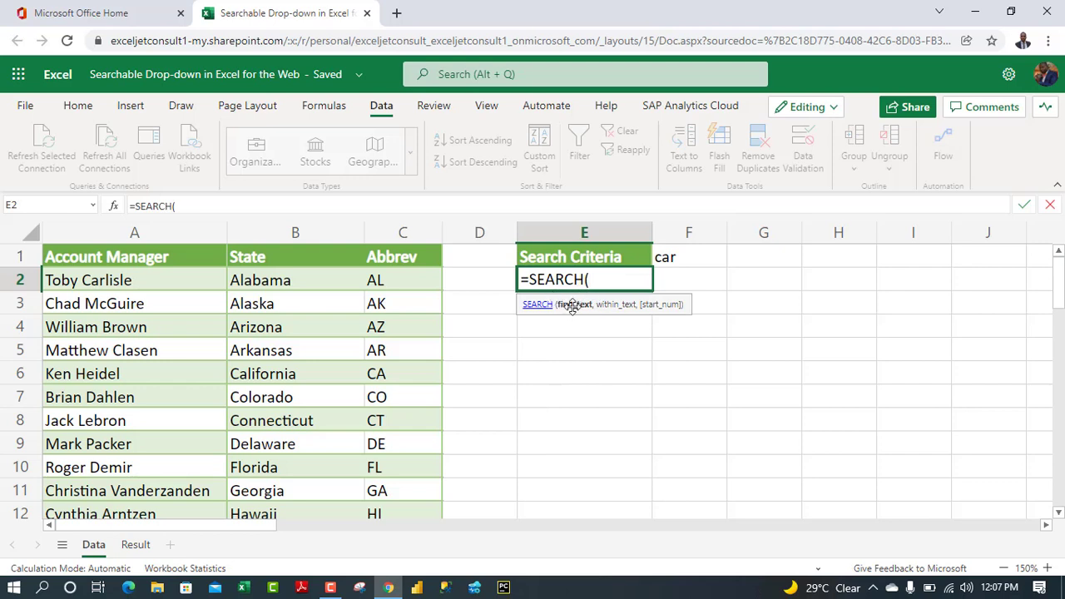
{"action": "left_click", "coordinate": [672, 256]}
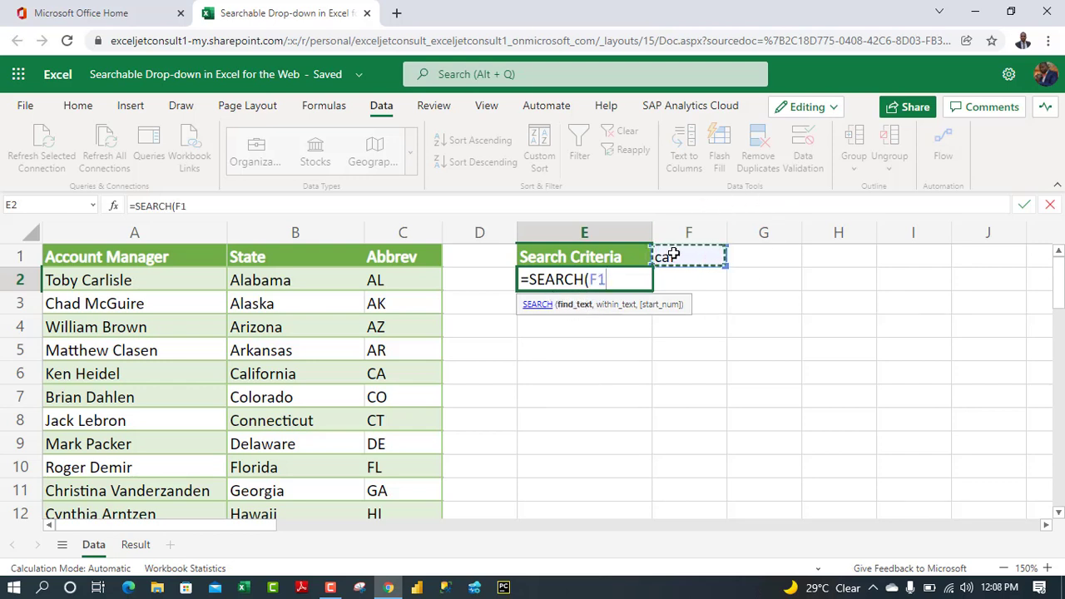
{"action": "type", "text": ","}
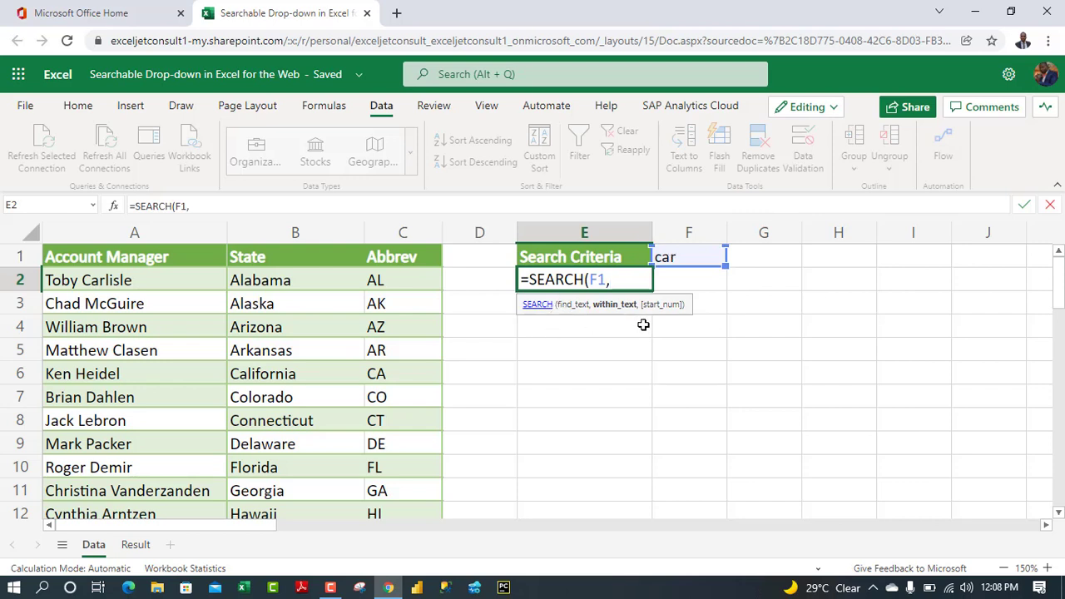
{"action": "left_click", "coordinate": [150, 280]}
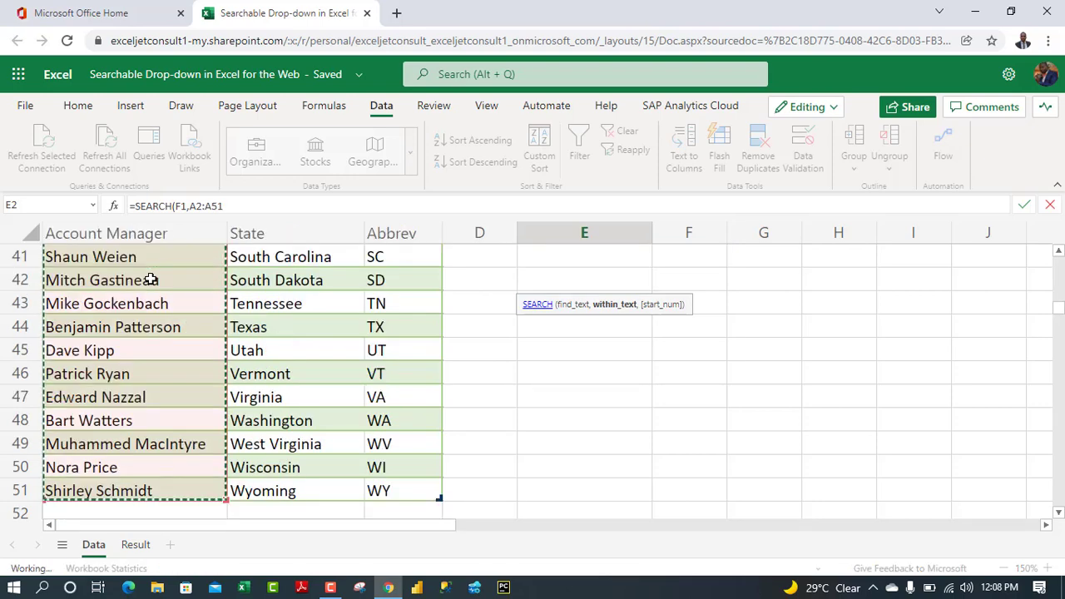
{"action": "key", "text": "ctrl+shift+Down"}
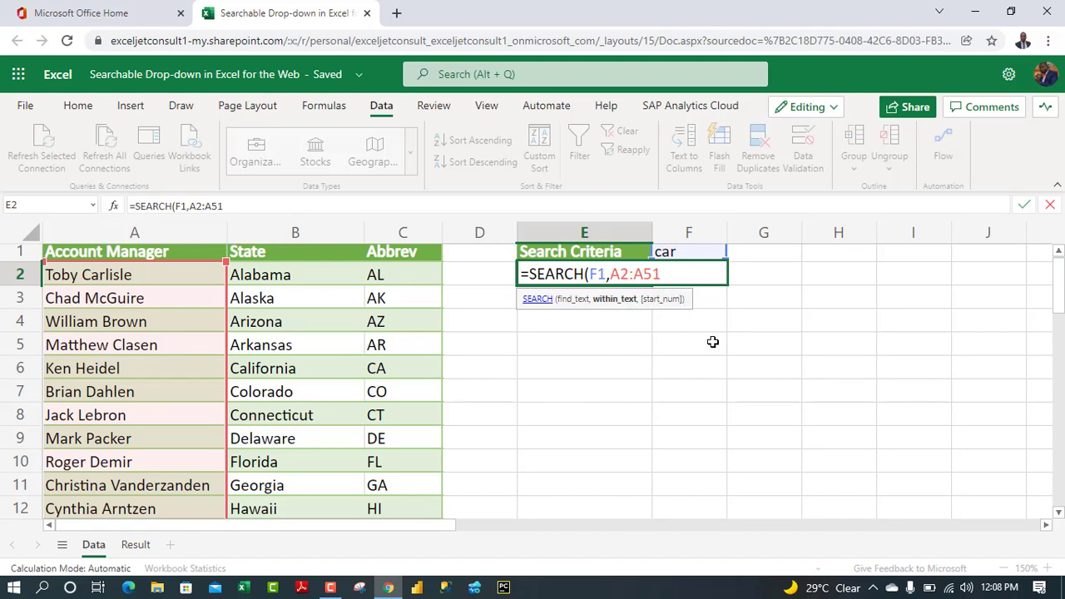
{"action": "type", "text": ","}
{"action": "key", "text": "BackSpace"}
{"action": "type", "text": ")"}
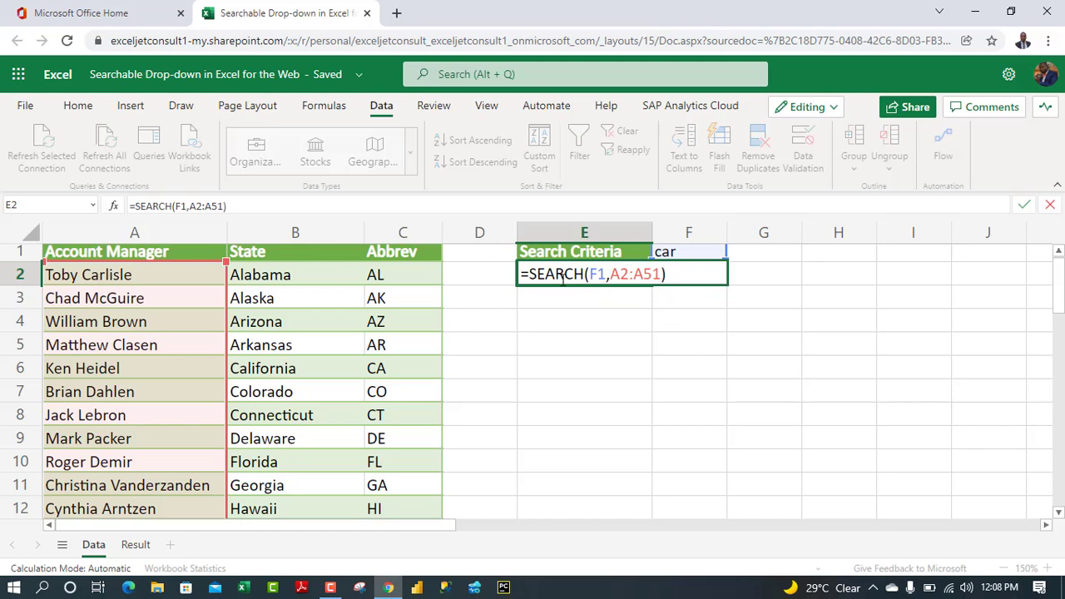
Step: Wrap the SEARCH in IFERROR with "" so non-matches stay blank, returning 6
{"action": "left_click", "coordinate": [528, 277]}
{"action": "type", "text": "iferror"}
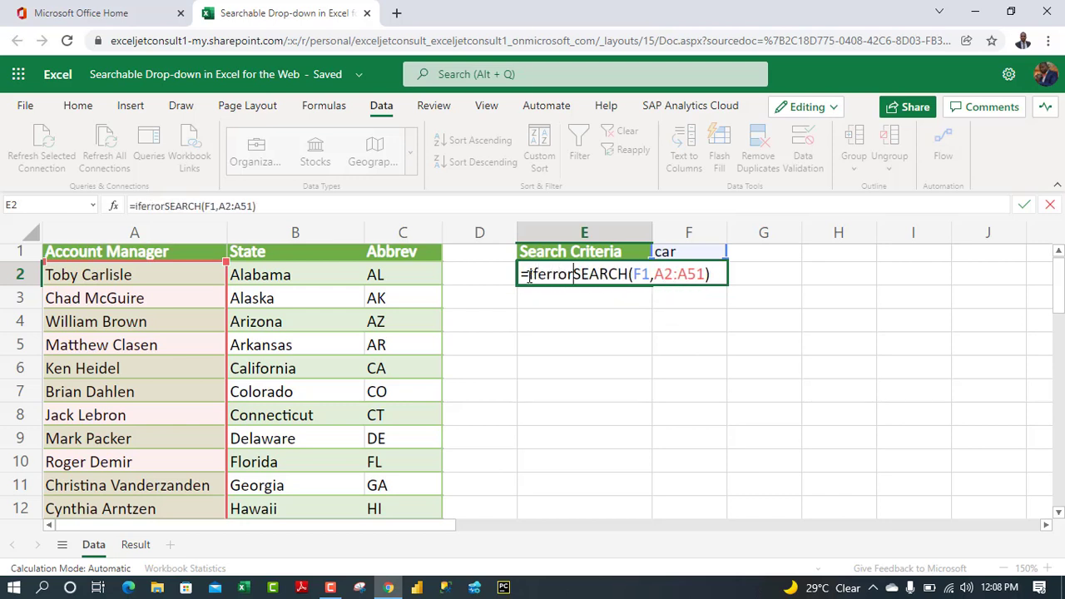
{"action": "type", "text": "("}
{"action": "left_click", "coordinate": [717, 276]}
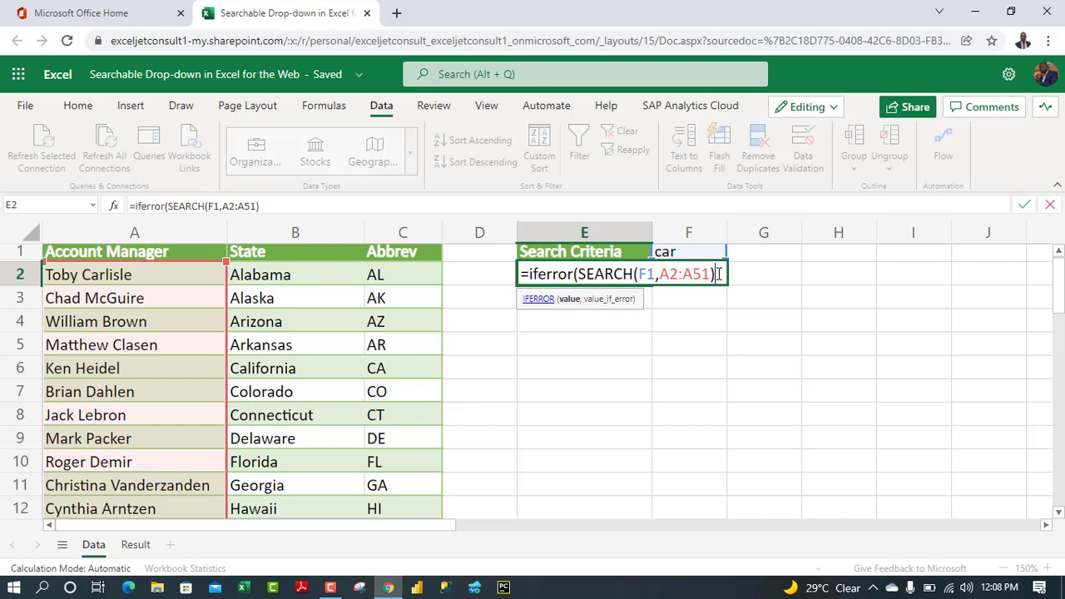
{"action": "type", "text": ",\"\""}
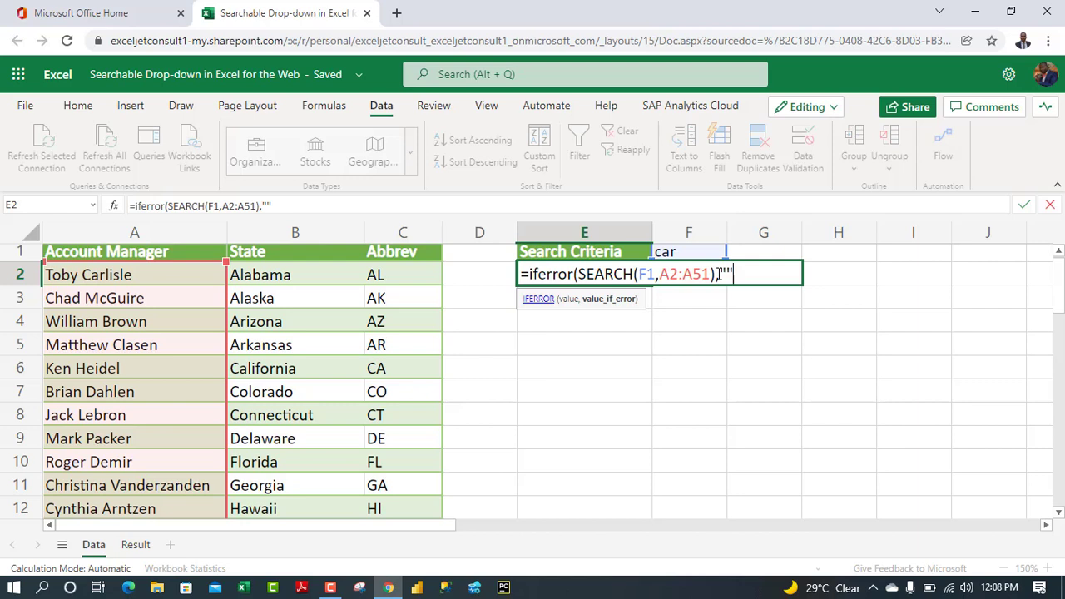
{"action": "type", "text": ")"}
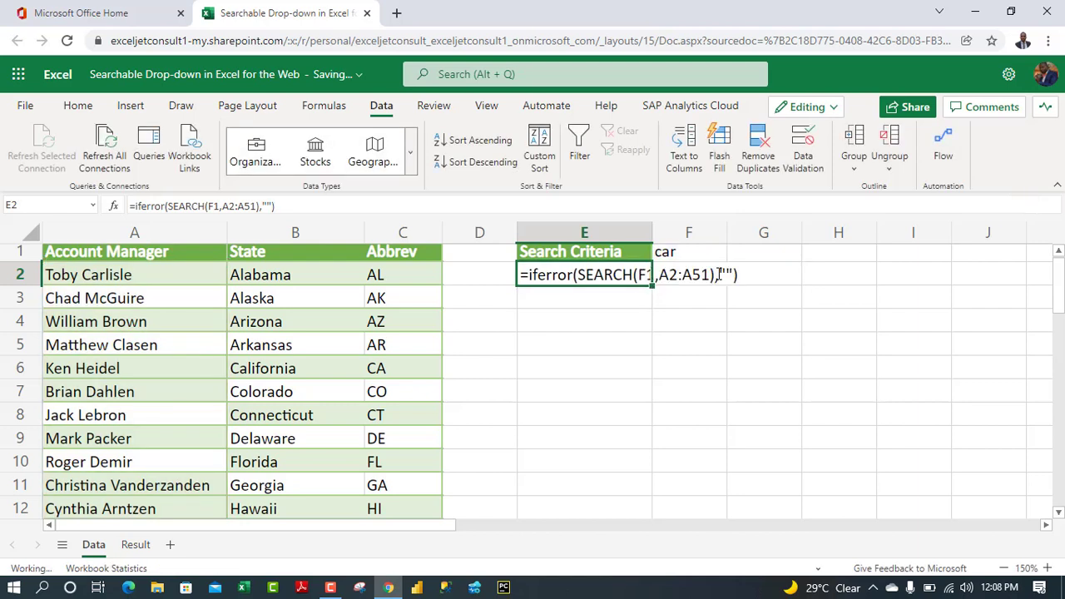
{"action": "key", "text": "ctrl+Return"}
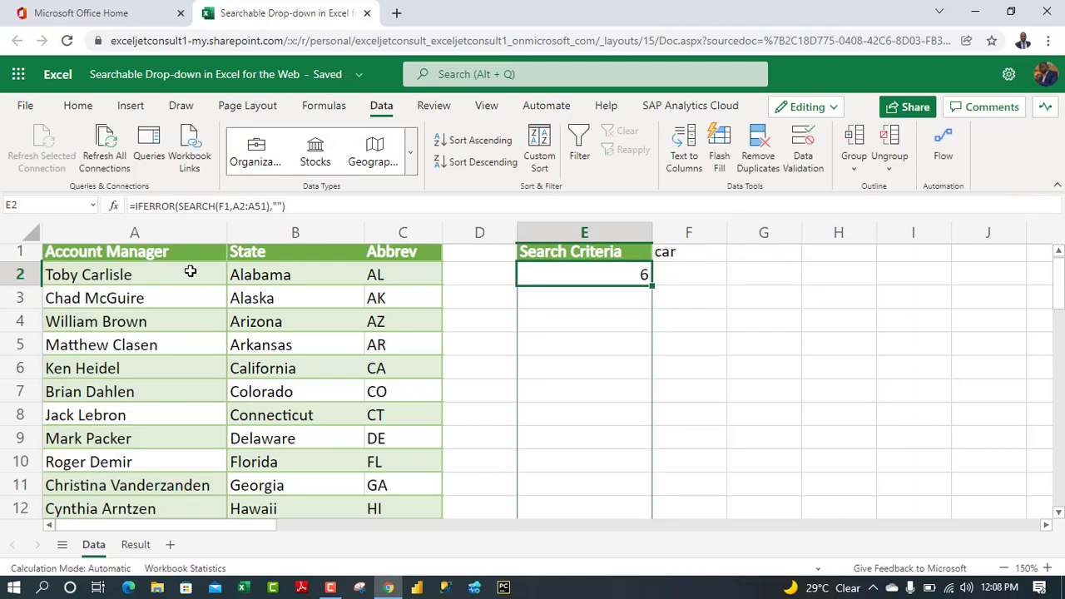
{"action": "left_click", "coordinate": [15, 283]}
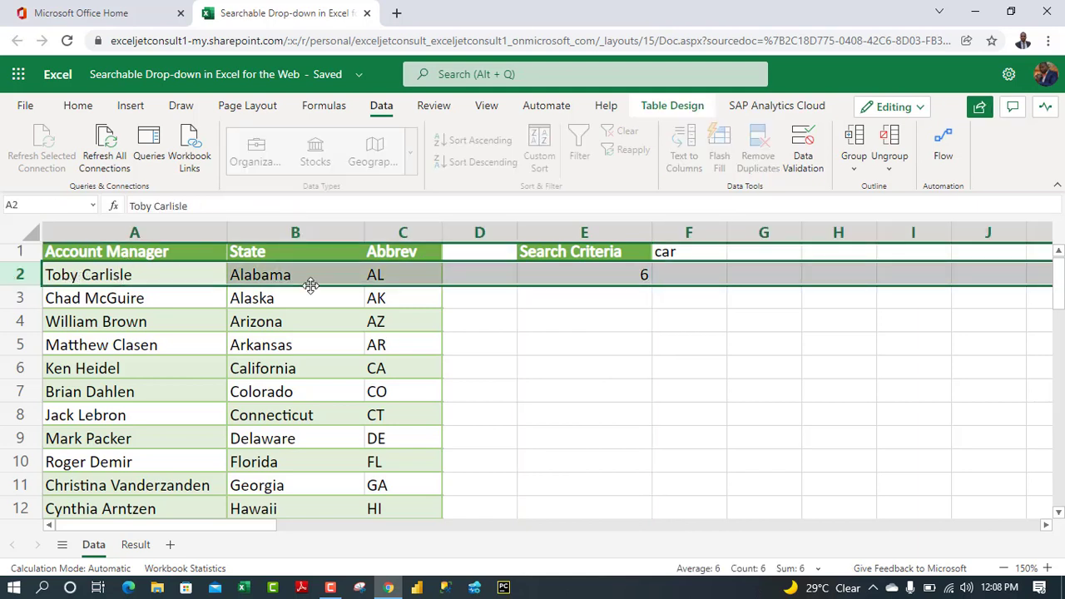
{"action": "left_click", "coordinate": [589, 283]}
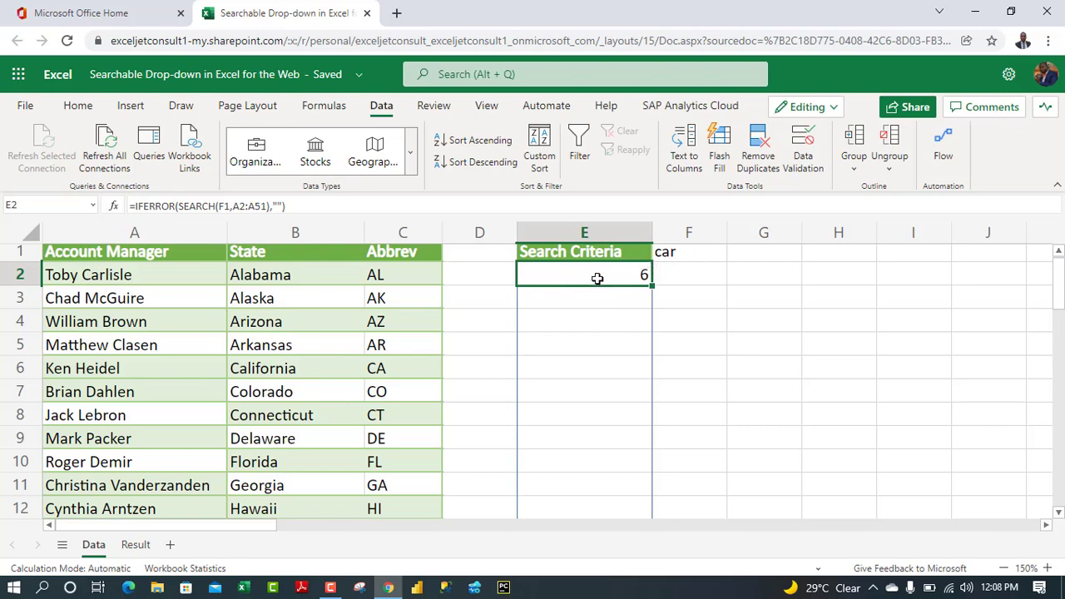
{"action": "key", "text": "Down"}
{"action": "key", "text": "Down"}
{"action": "key", "text": "Down"}
{"action": "key", "text": "Down"}
{"action": "key", "text": "Down"}
{"action": "key", "text": "Down"}
{"action": "key", "text": "Down"}
{"action": "key", "text": "Down"}
{"action": "key", "text": "Down"}
{"action": "key", "text": "Down"}
{"action": "key", "text": "Down"}
{"action": "key", "text": "Down"}
{"action": "key", "text": "Down"}
{"action": "key", "text": "Down"}
{"action": "key", "text": "Down"}
{"action": "key", "text": "Down"}
{"action": "key", "text": "Down"}
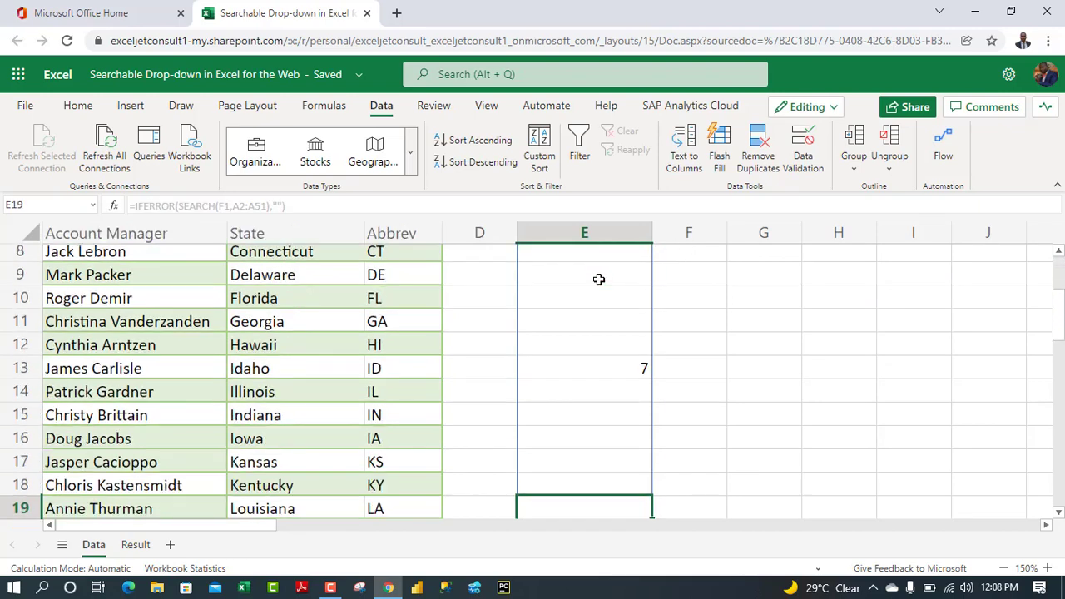
{"action": "key", "text": "Up"}
{"action": "key", "text": "Up"}
{"action": "key", "text": "Up"}
{"action": "key", "text": "Up"}
{"action": "key", "text": "Up"}
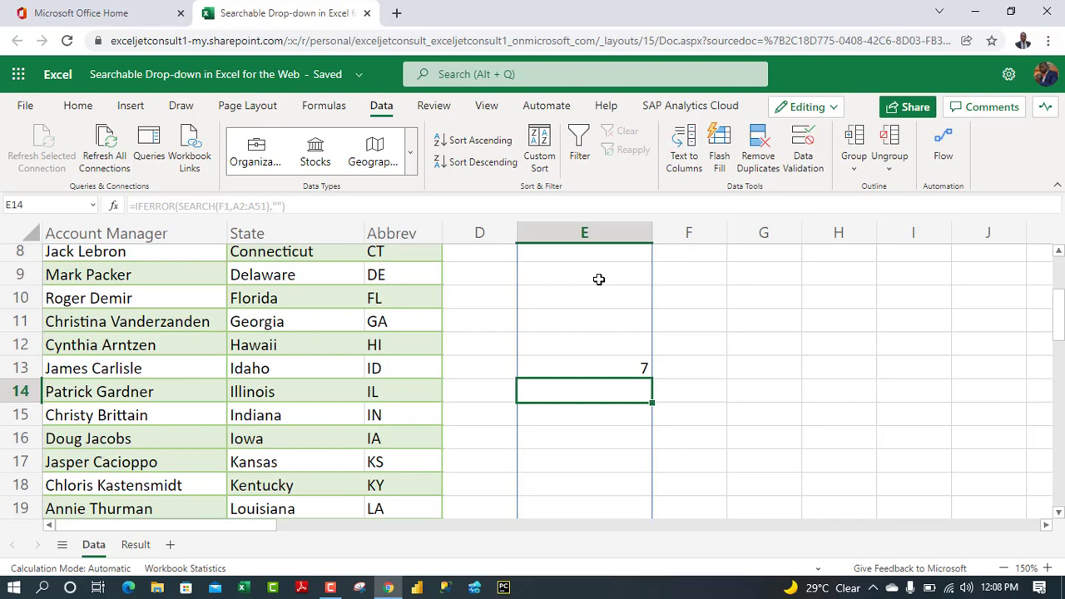
{"action": "key", "text": "Up"}
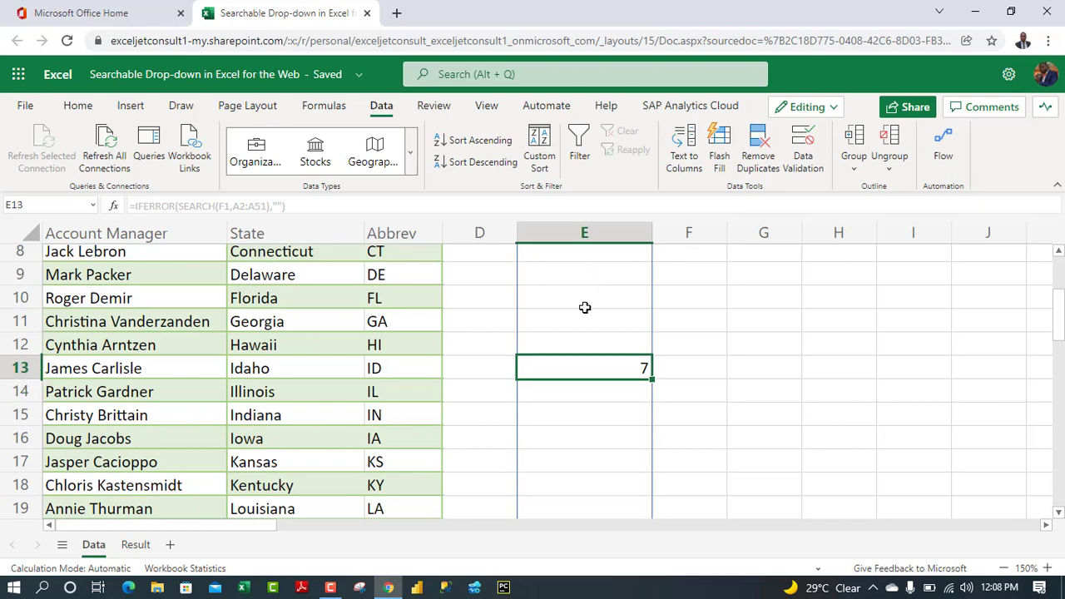
{"action": "key", "text": "Up"}
{"action": "key", "text": "Up"}
{"action": "key", "text": "Up"}
{"action": "key", "text": "Up"}
{"action": "key", "text": "Up"}
{"action": "key", "text": "Up"}
{"action": "key", "text": "Up"}
{"action": "key", "text": "Up"}
{"action": "key", "text": "Up"}
{"action": "key", "text": "Up"}
{"action": "key", "text": "Up"}
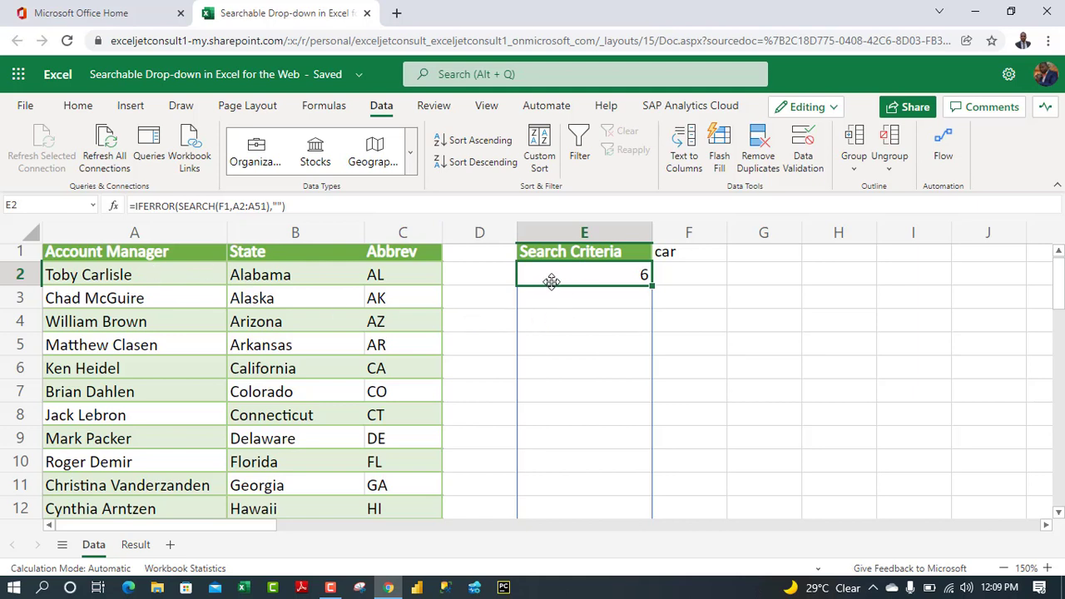
Step: Wrap E2's formula in ISNUMBER to spill TRUE/FALSE flags for each account manager
{"action": "left_click", "coordinate": [138, 208]}
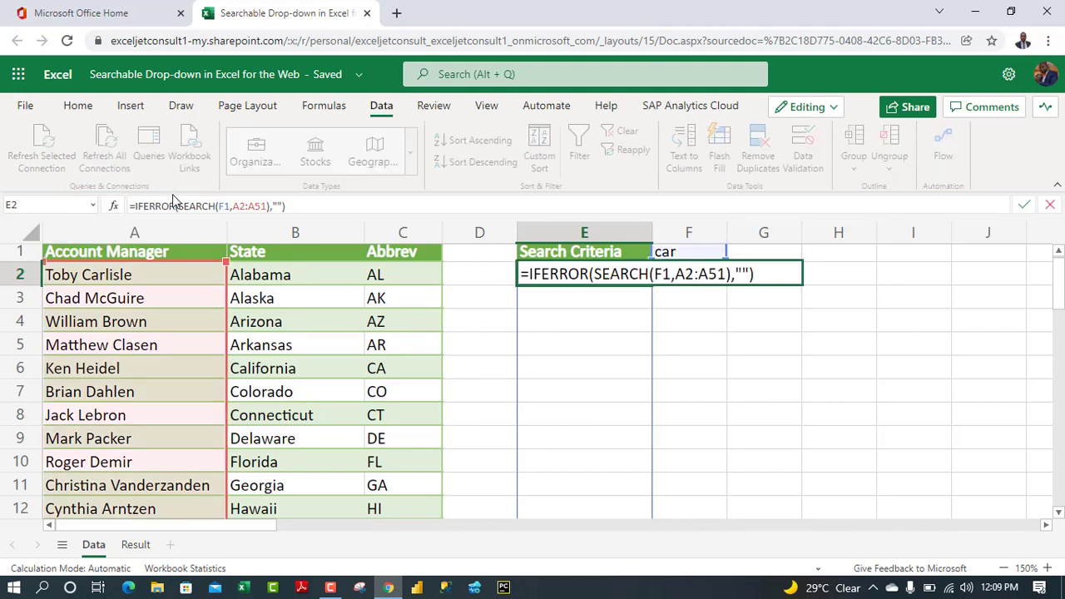
{"action": "type", "text": "isnum"}
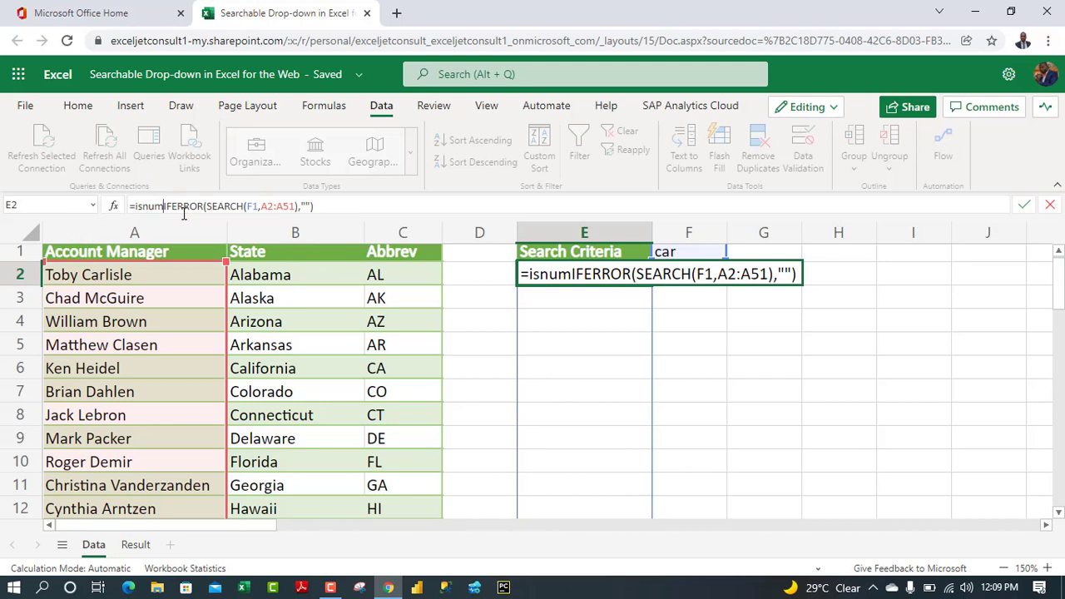
{"action": "type", "text": "ber("}
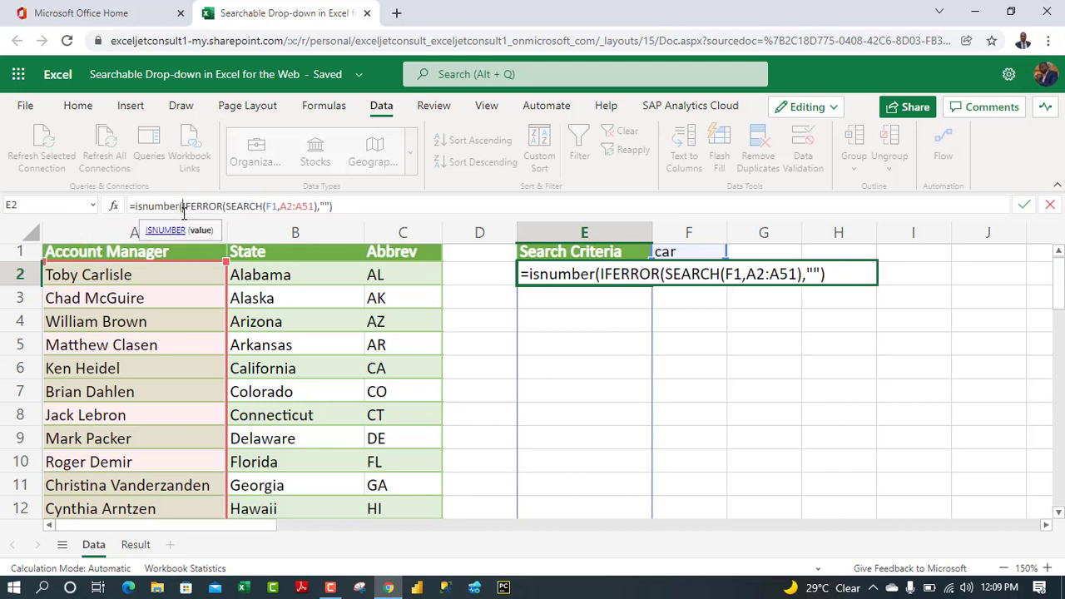
{"action": "left_click", "coordinate": [357, 207]}
{"action": "type", "text": ")"}
{"action": "key", "text": "ctrl+Return"}
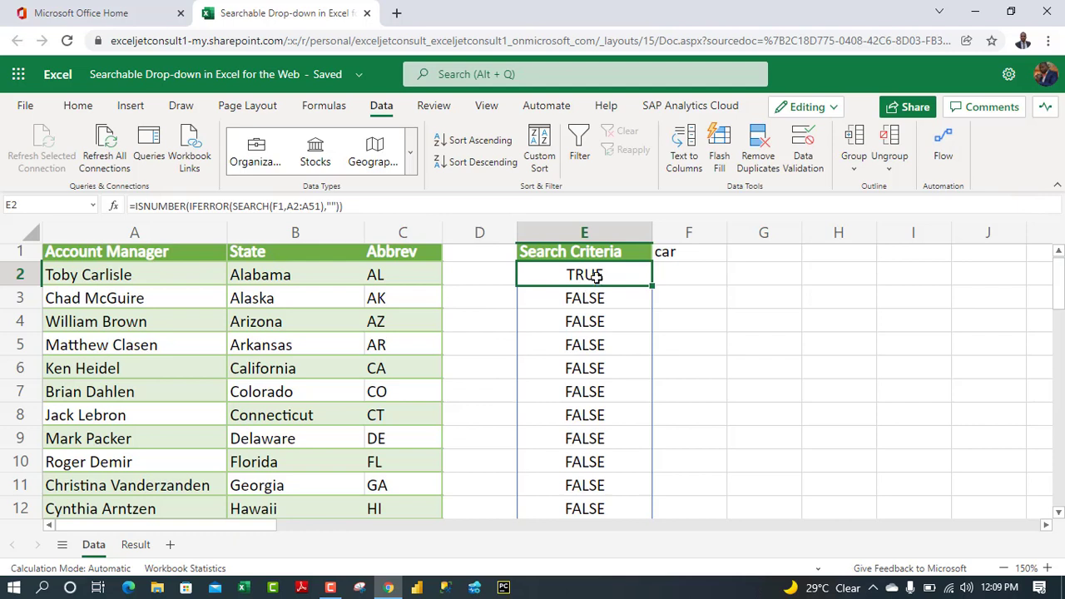
{"action": "left_click", "coordinate": [681, 253]}
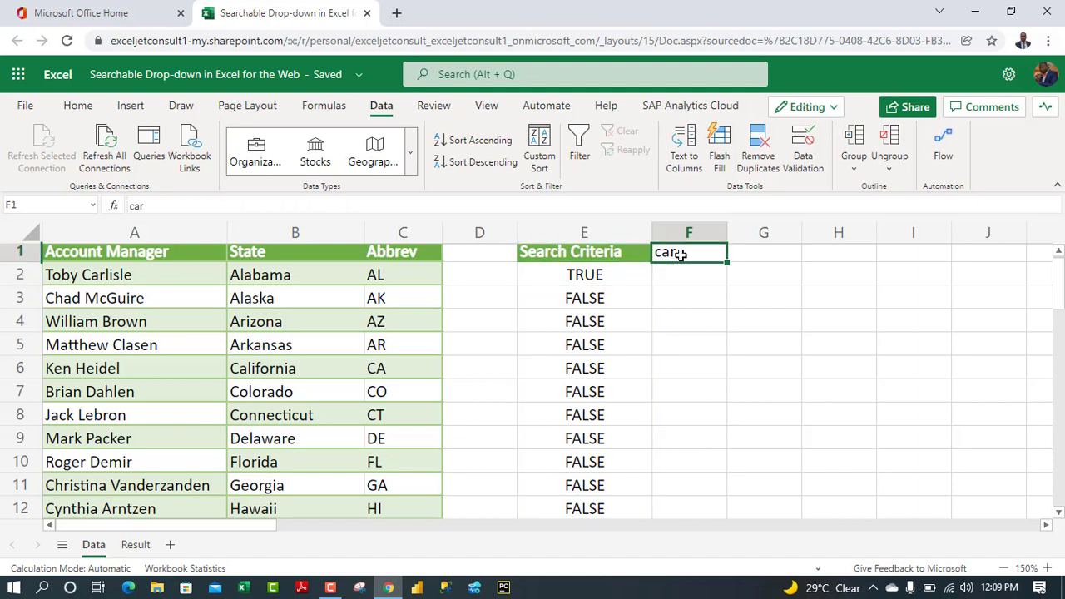
Step: Change the F1 search term to own and check which rows in column E flag TRUE
{"action": "type", "text": "own"}
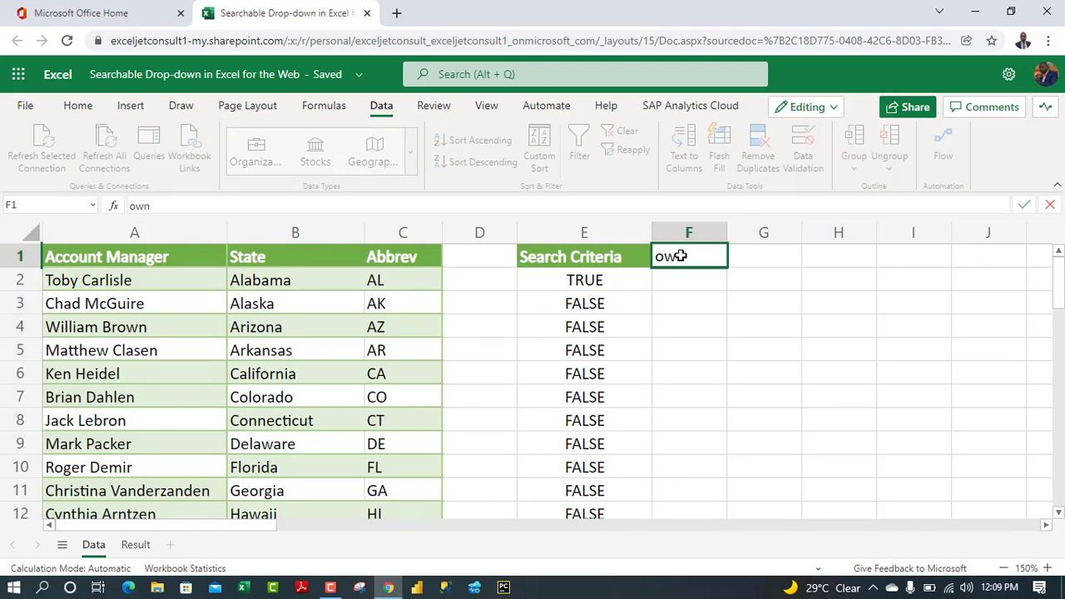
{"action": "key", "text": "Return"}
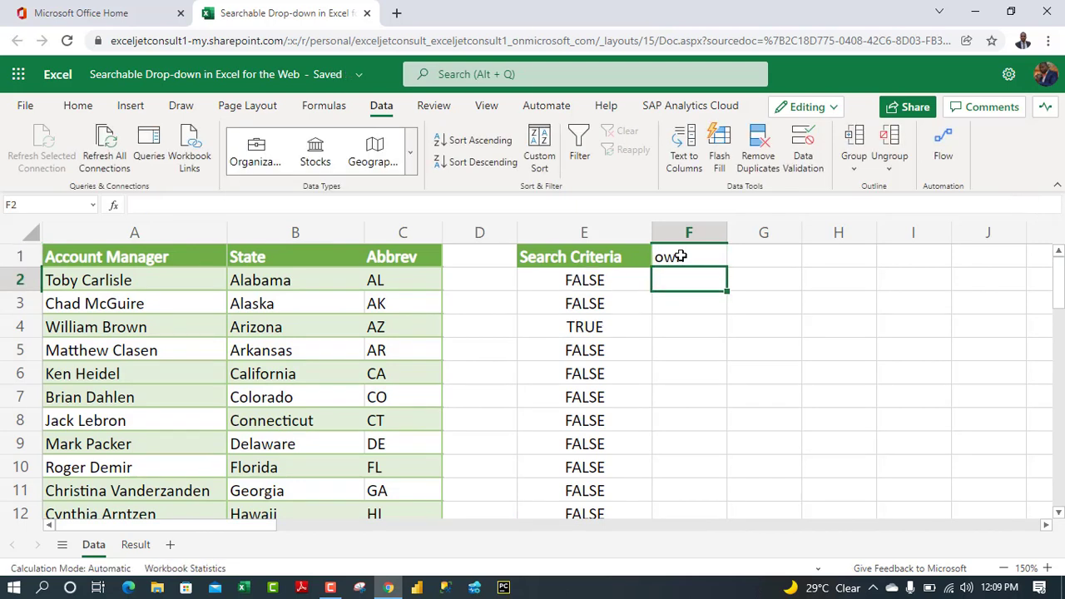
{"action": "left_click", "coordinate": [16, 328]}
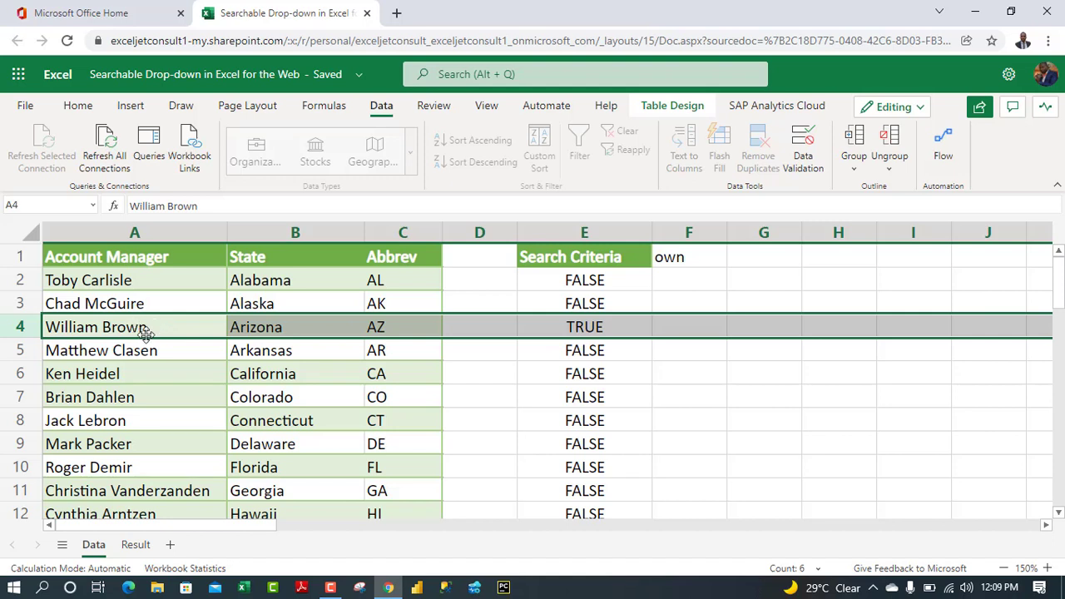
{"action": "left_click", "coordinate": [597, 327]}
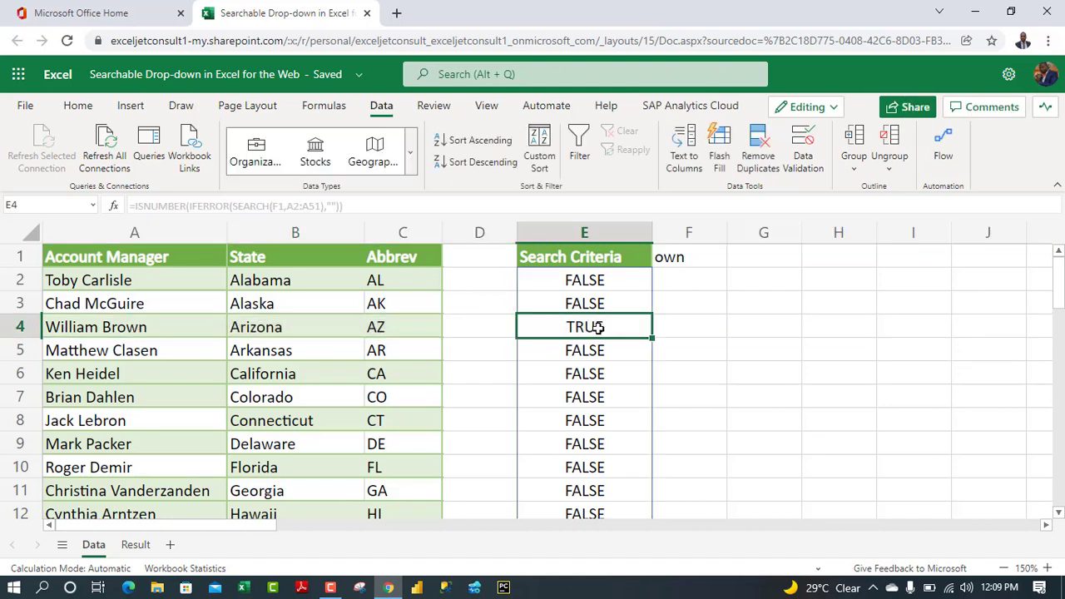
{"action": "key", "text": "Up"}
{"action": "key", "text": "Up"}
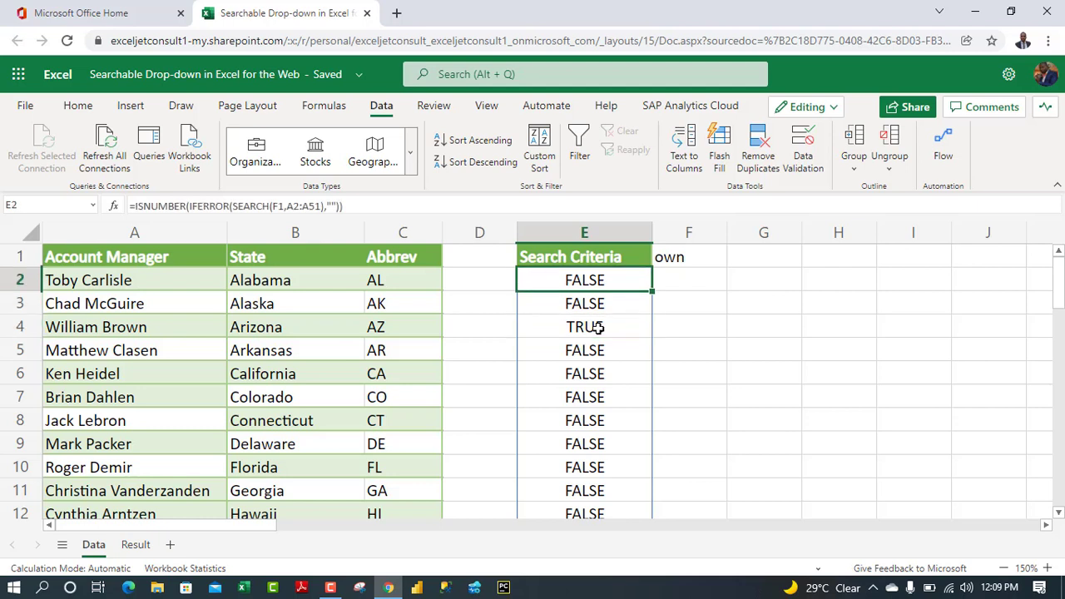
{"action": "left_click_drag", "start_coordinate": [585, 308], "coordinate": [585, 361]}
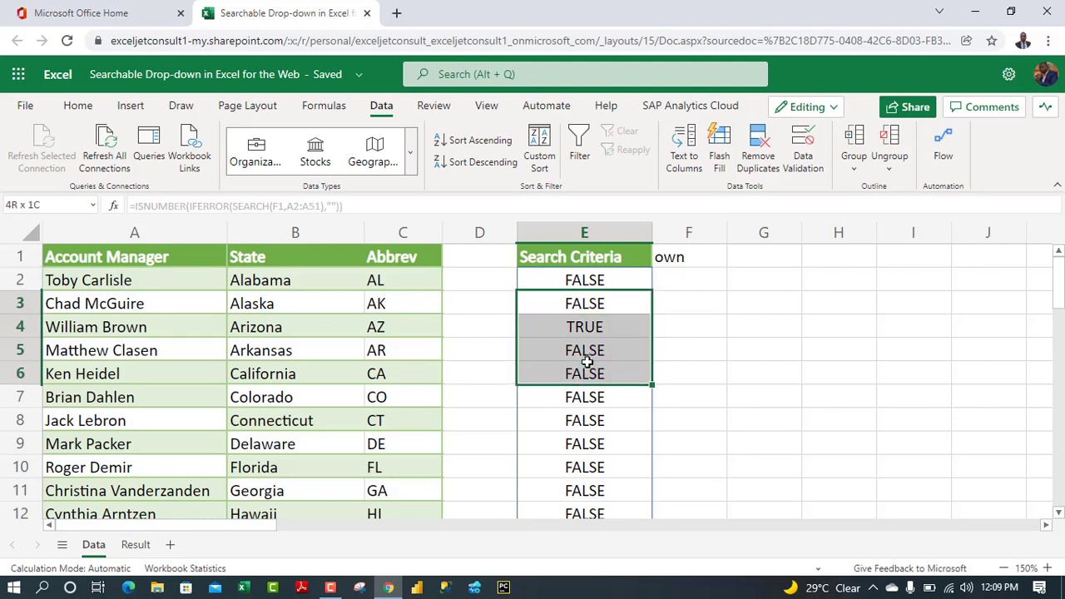
{"action": "left_click_drag", "start_coordinate": [568, 438], "coordinate": [568, 456]}
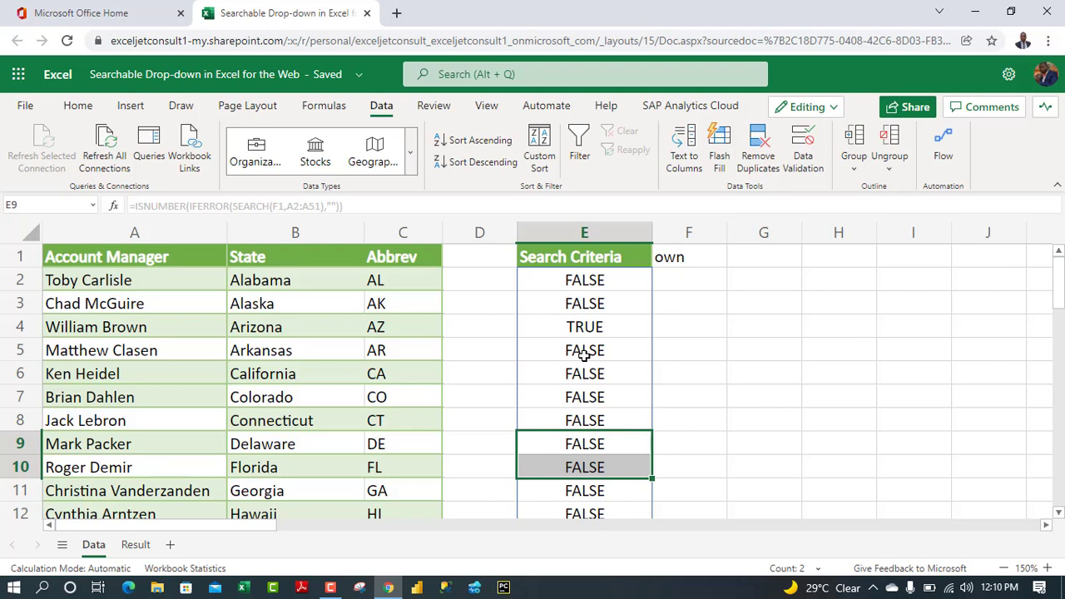
Step: Wrap E2's formula in FILTER with A2:A51 as the array to return
{"action": "left_click", "coordinate": [597, 280]}
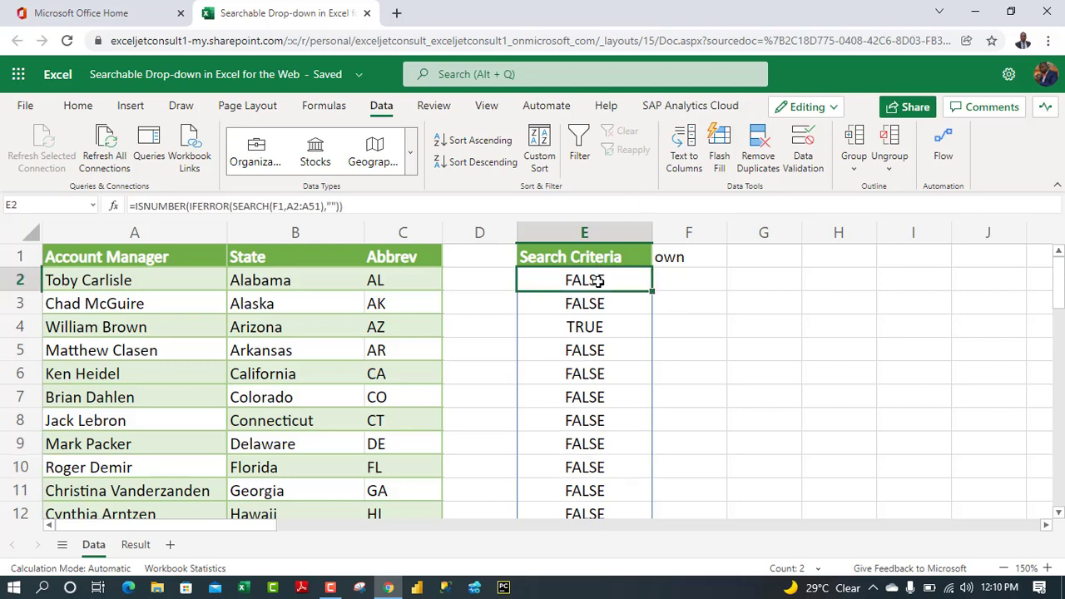
{"action": "double_click", "coordinate": [556, 288]}
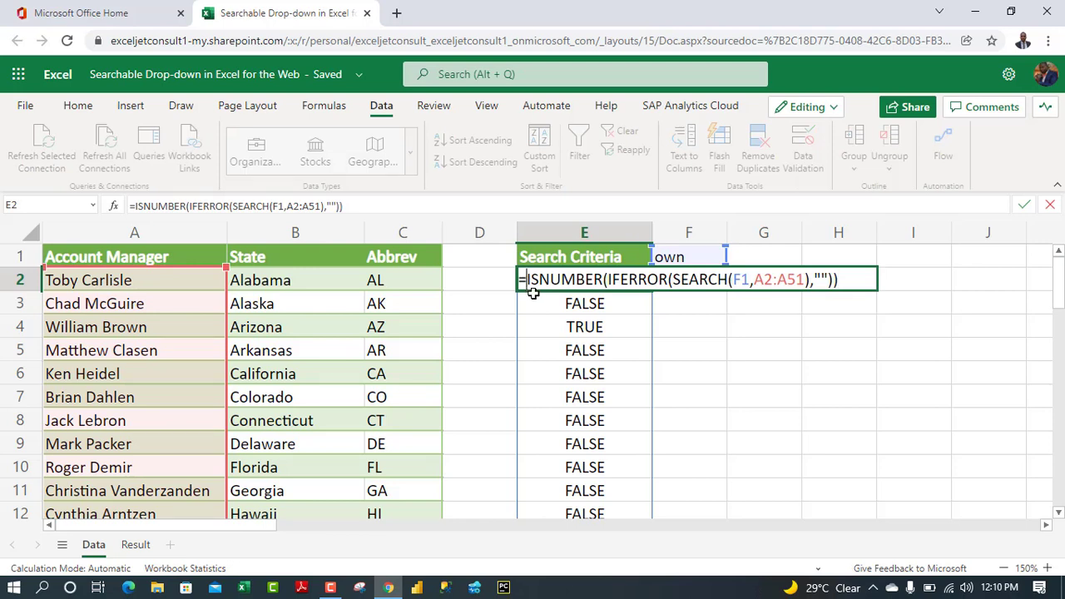
{"action": "type", "text": "filter"}
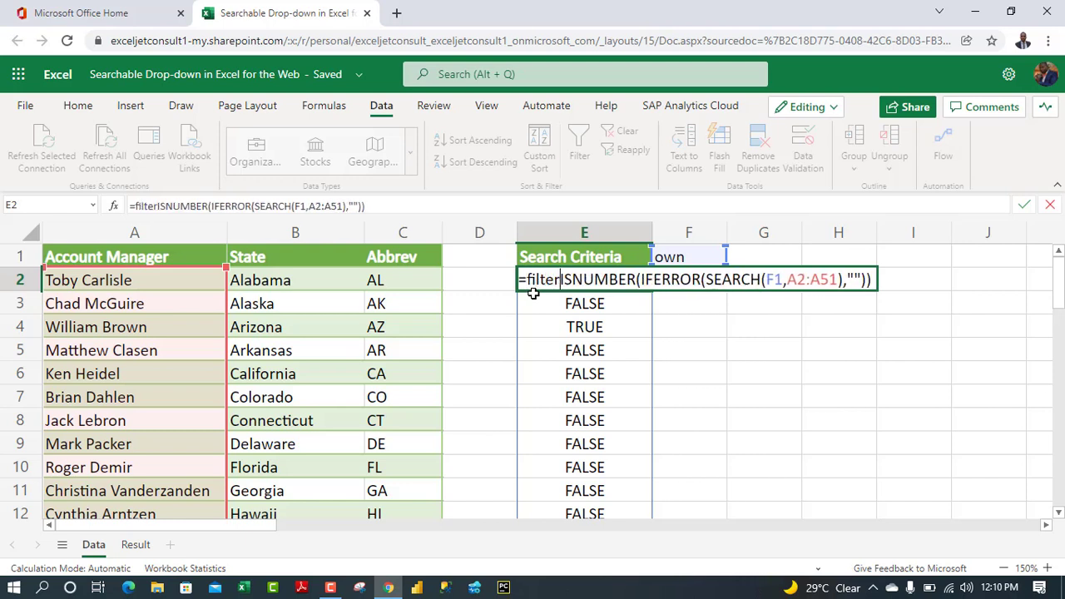
{"action": "type", "text": "("}
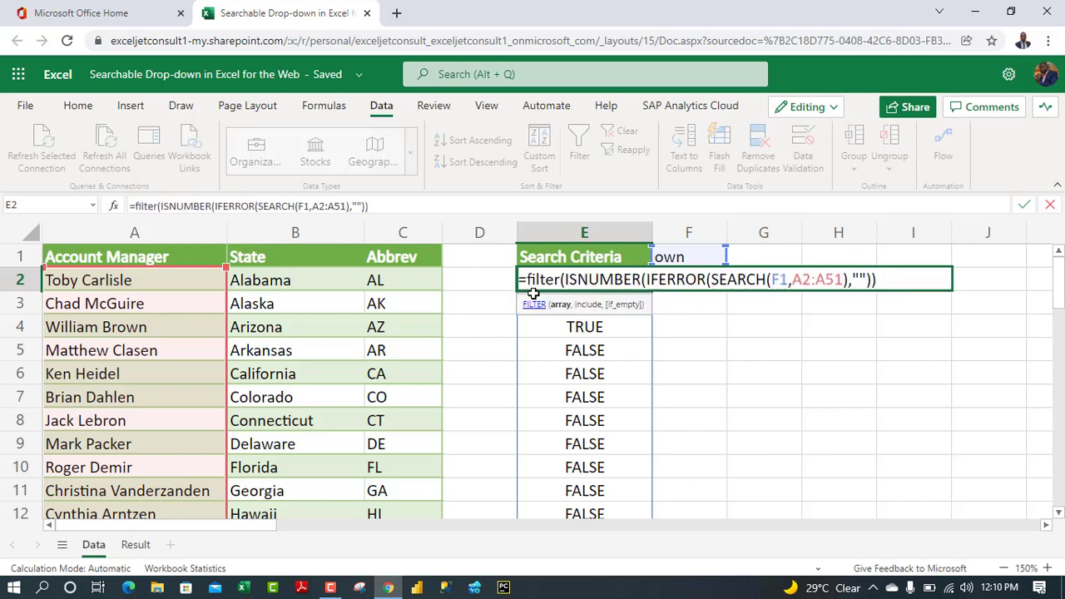
{"action": "type", "text": ","}
{"action": "key", "text": "Left"}
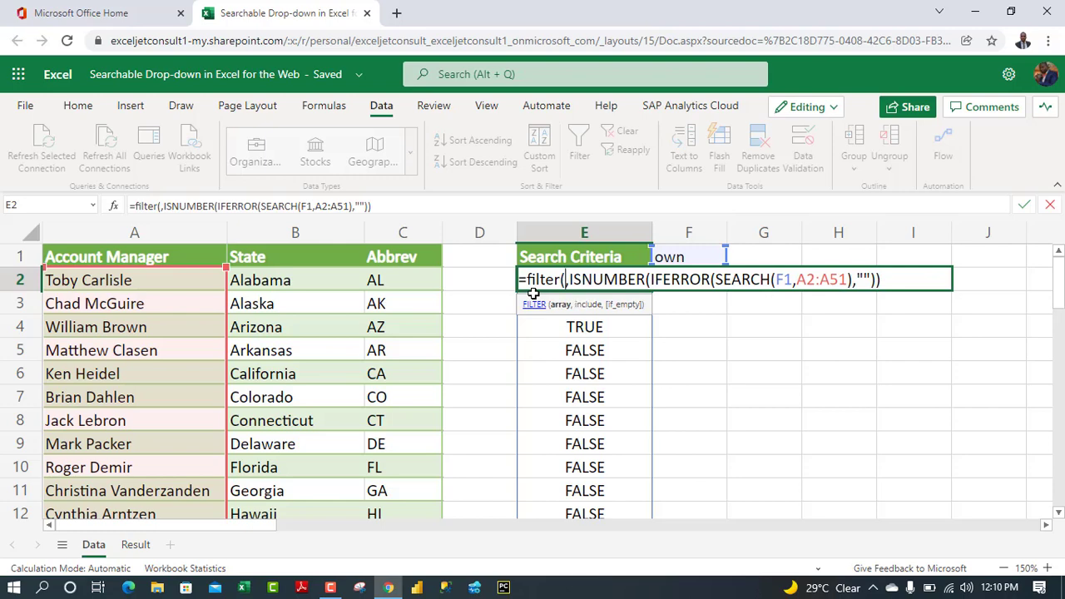
{"action": "left_click", "coordinate": [108, 280]}
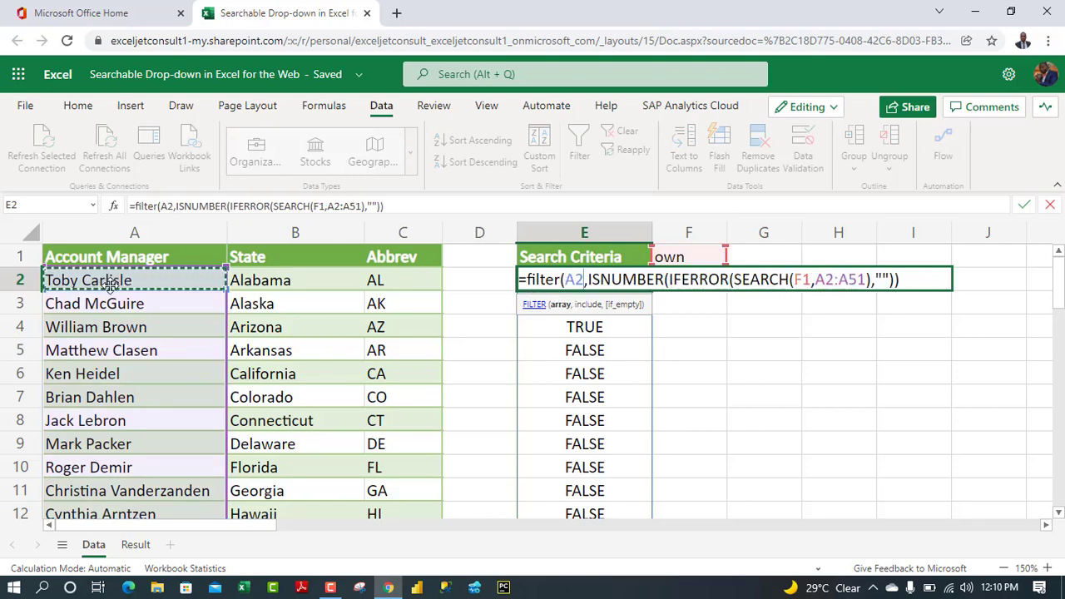
{"action": "key", "text": "ctrl+shift+Down"}
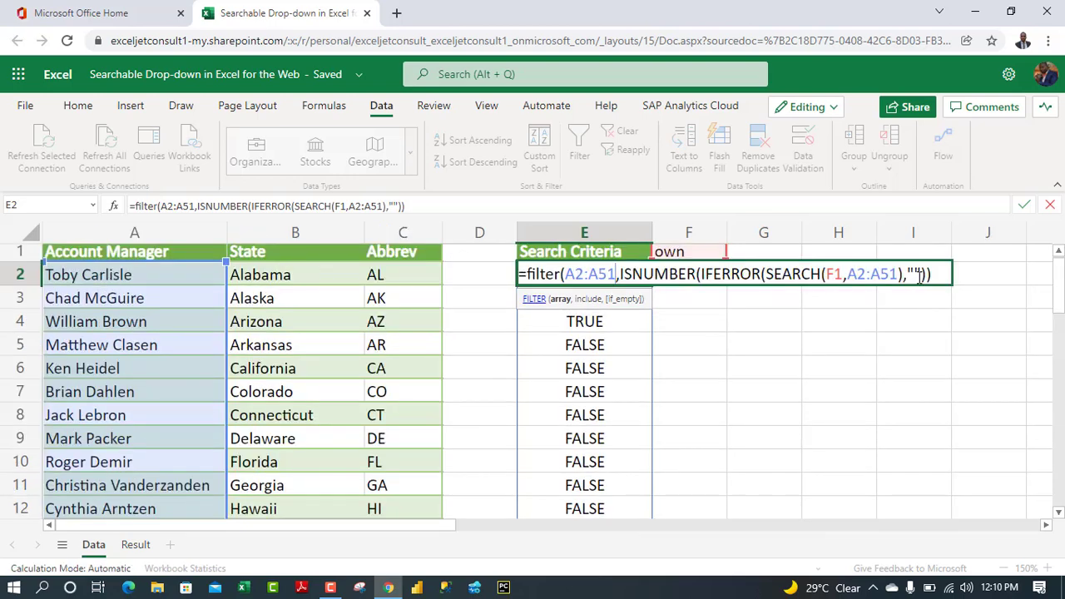
Step: Add "No Record Found" as the FILTER fallback so matching names spill
{"action": "left_click", "coordinate": [945, 274]}
{"action": "type", "text": ","}
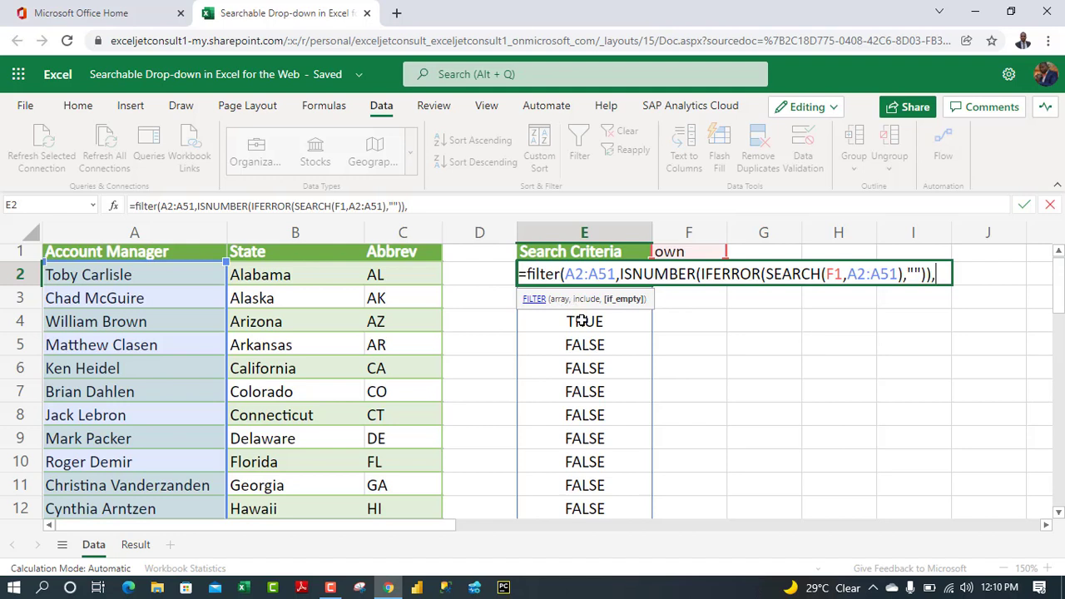
{"action": "type", "text": "\"No"}
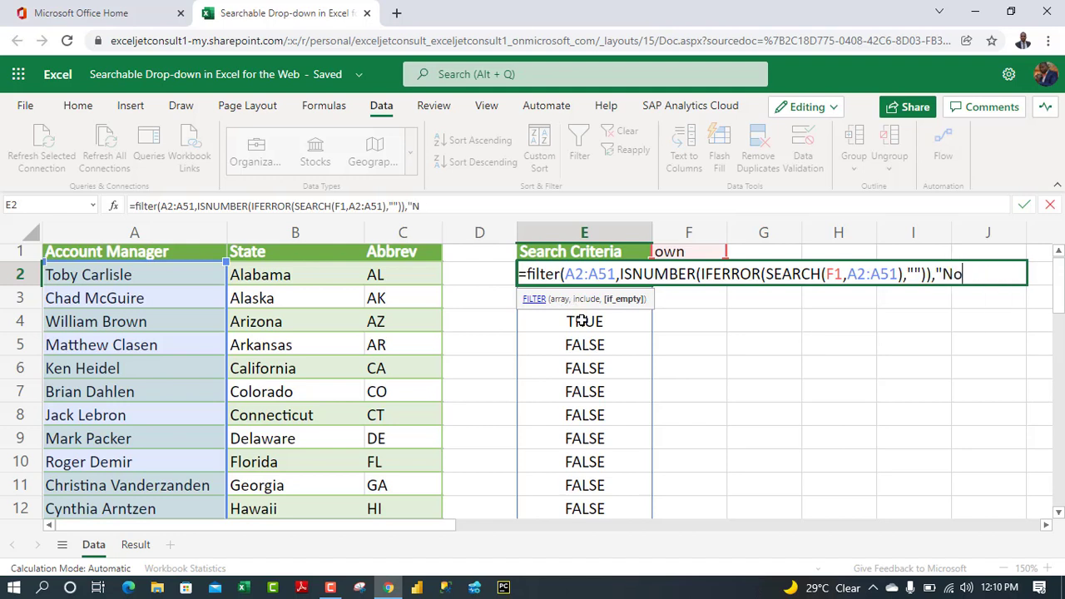
{"action": "type", "text": " Record Founm"}
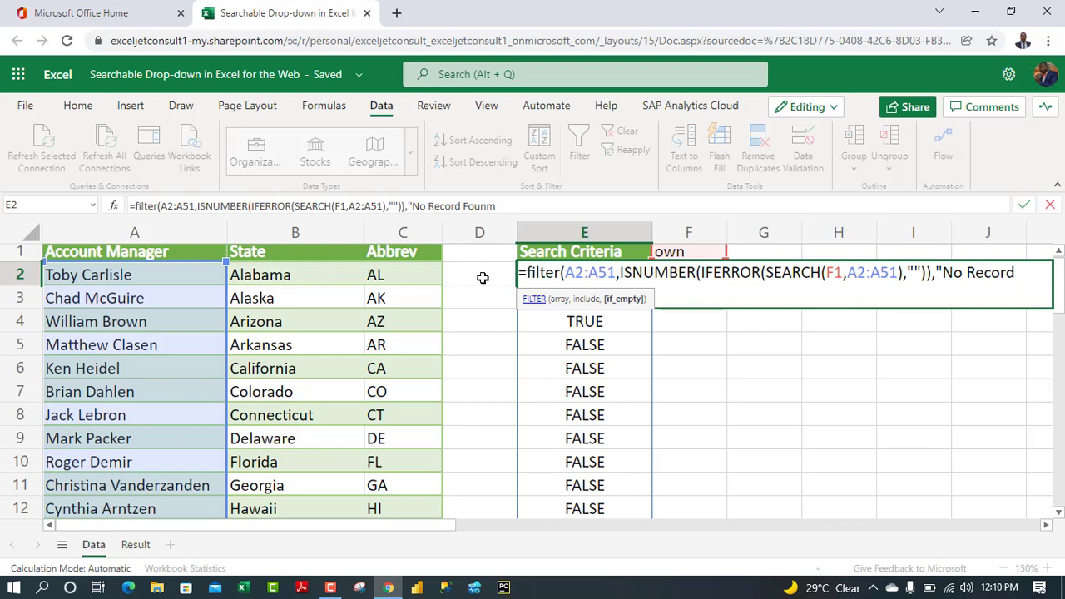
{"action": "key", "text": "BackSpace"}
{"action": "type", "text": "d"}
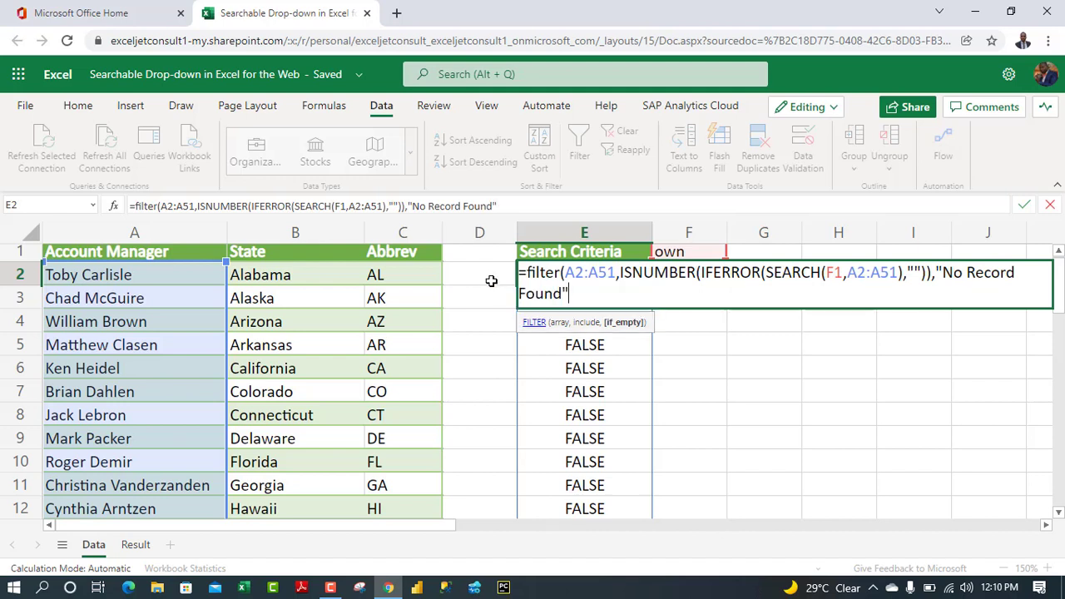
{"action": "left_click_drag", "start_coordinate": [427, 205], "coordinate": [492, 206]}
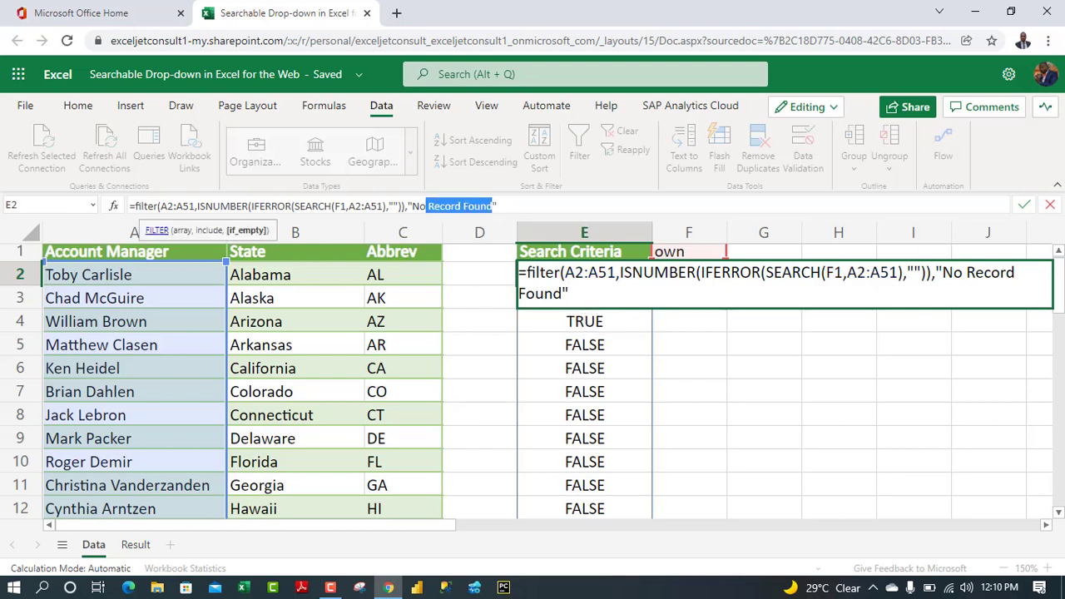
{"action": "left_click", "coordinate": [542, 201]}
{"action": "type", "text": ")"}
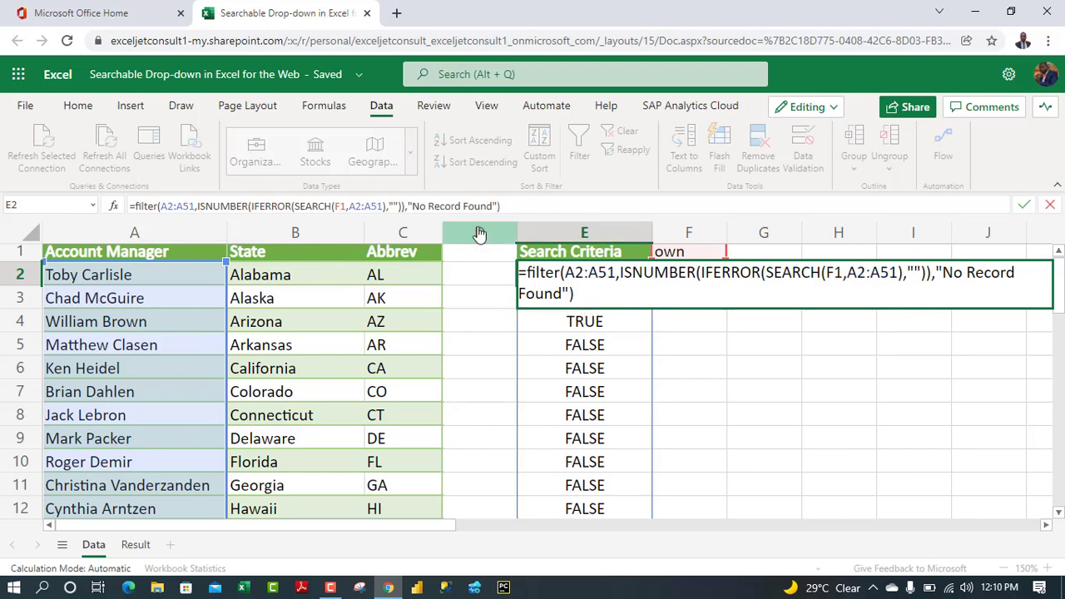
{"action": "key", "text": "Return"}
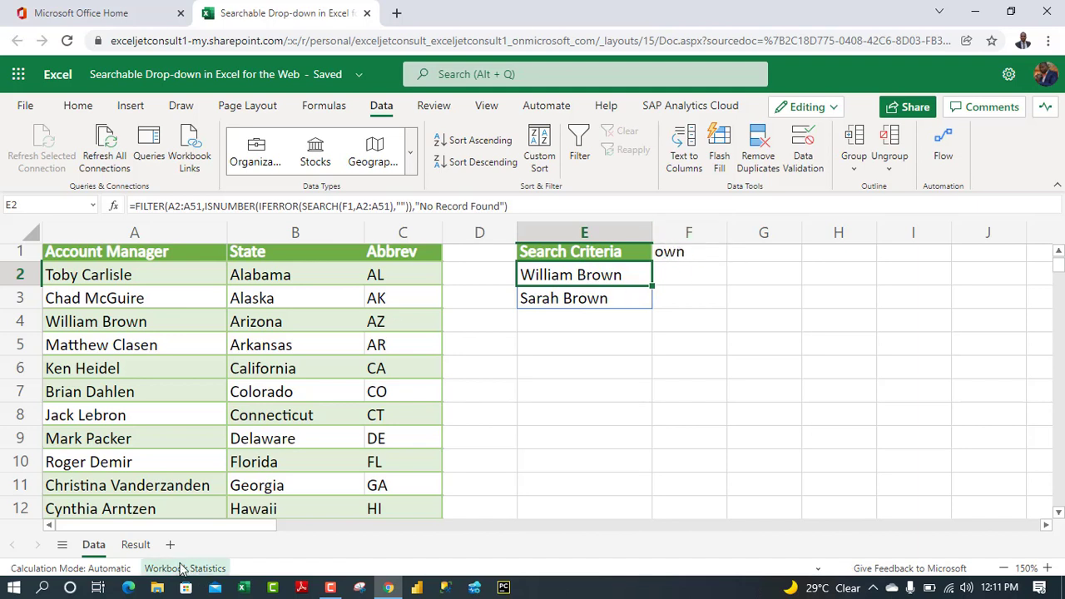
Step: Switch to the Result sheet with its empty Account Manager, State and Abbrev headers
{"action": "left_click", "coordinate": [135, 545]}
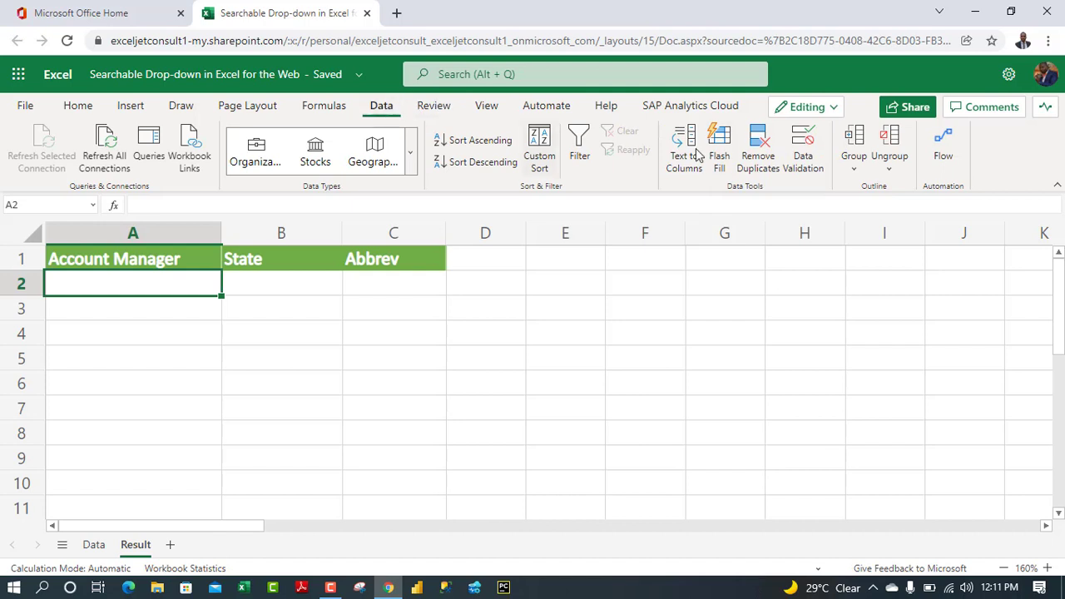
Step: Give A2 a List validation sourced from the Data sheet's spilled range E2#
{"action": "left_click", "coordinate": [808, 155]}
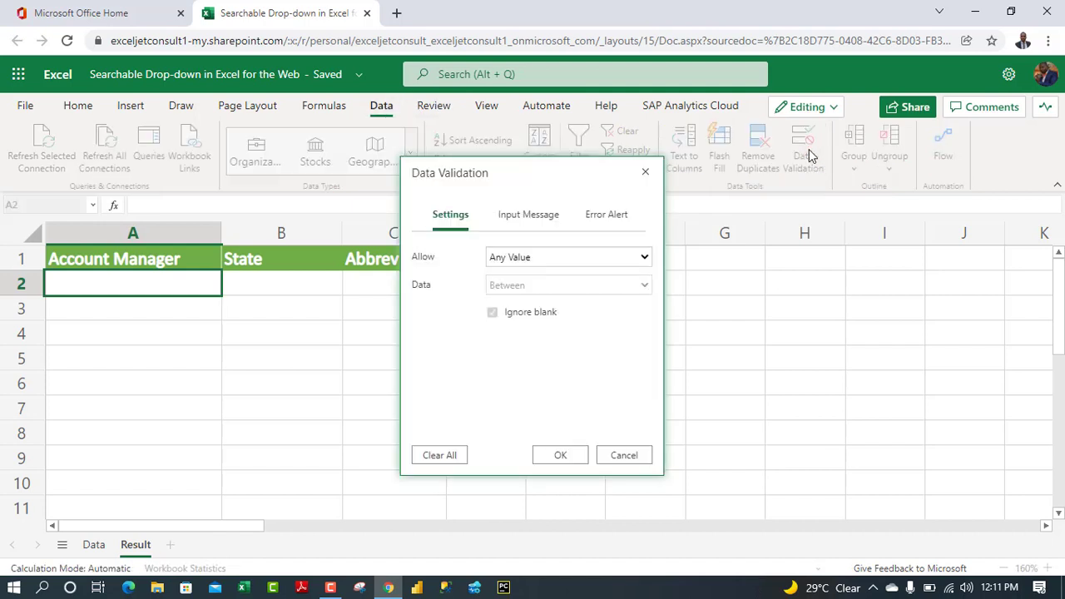
{"action": "left_click", "coordinate": [575, 256]}
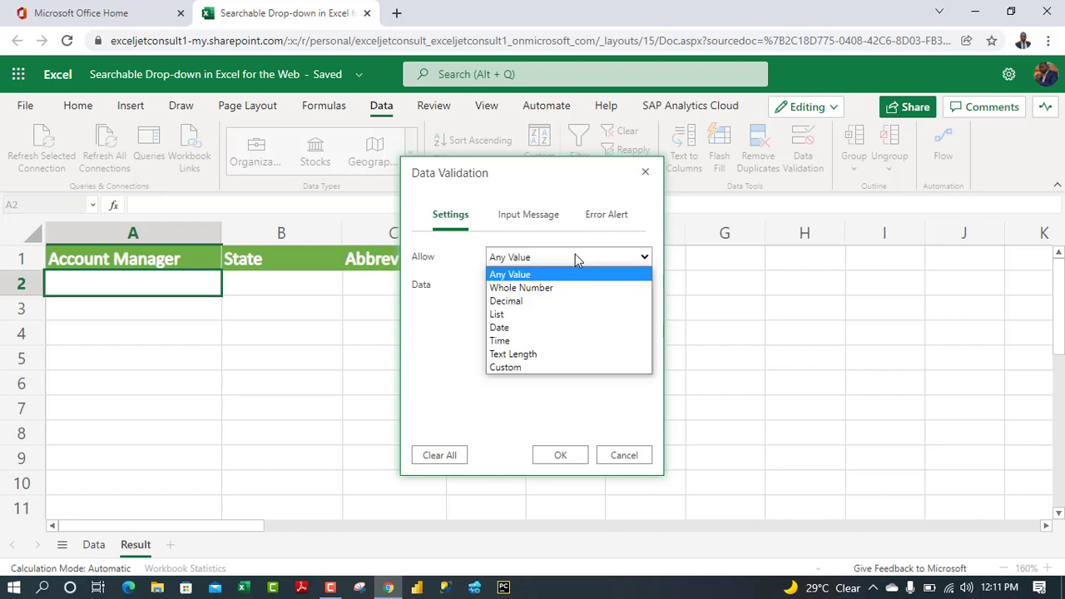
{"action": "left_click", "coordinate": [516, 316]}
{"action": "left_click", "coordinate": [516, 315]}
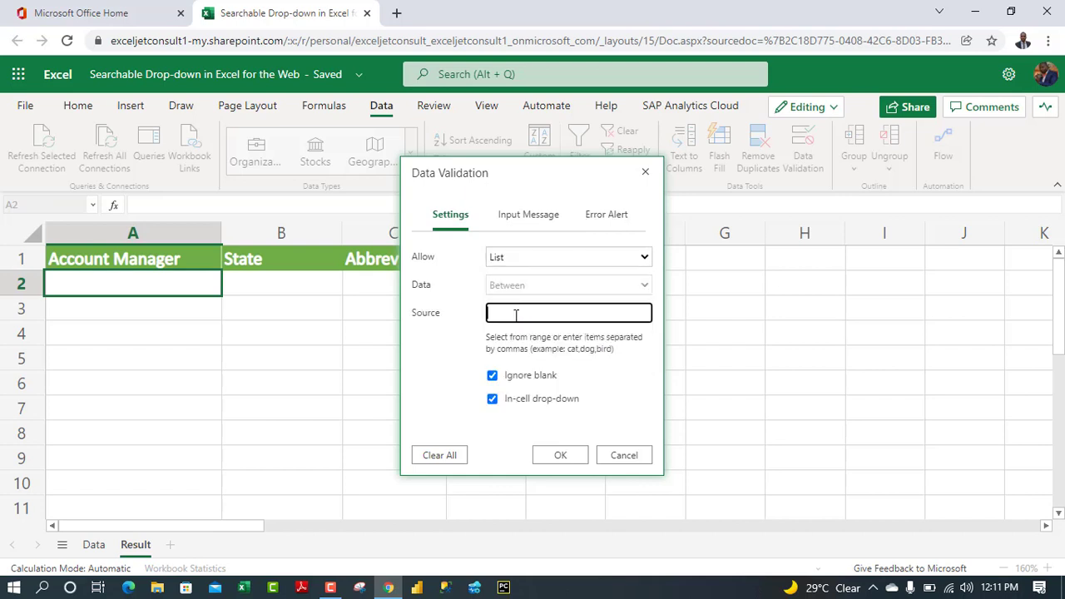
{"action": "left_click", "coordinate": [93, 545]}
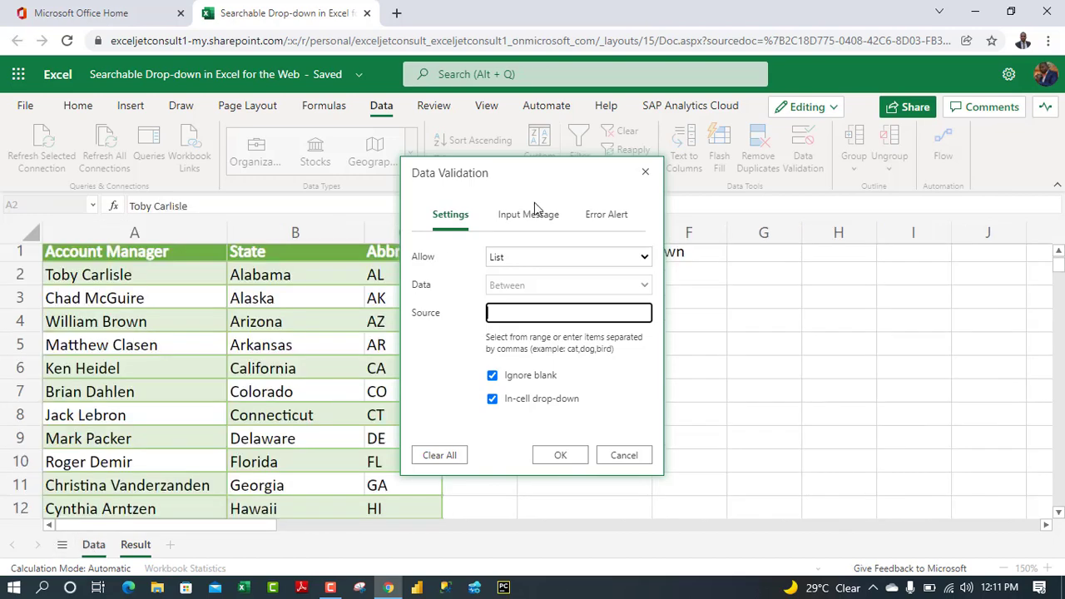
{"action": "left_click_drag", "start_coordinate": [556, 177], "coordinate": [372, 190]}
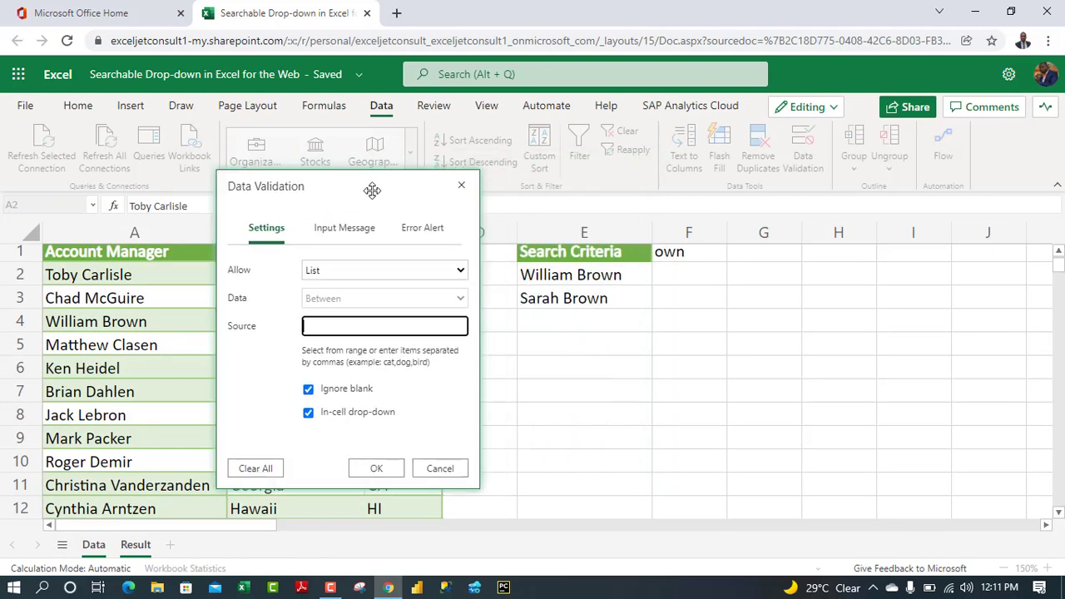
{"action": "left_click", "coordinate": [577, 275]}
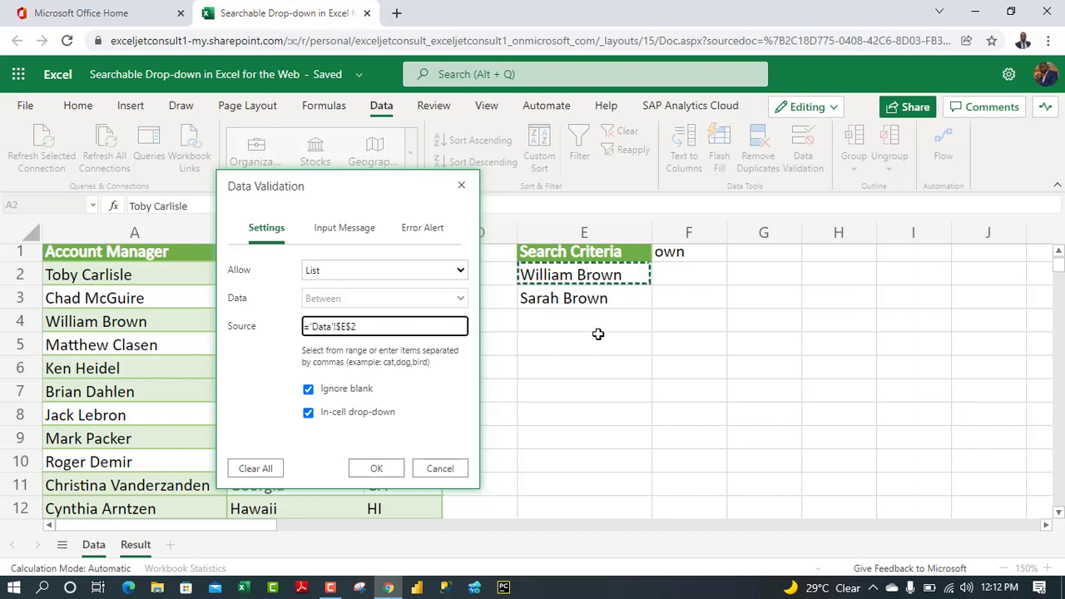
{"action": "type", "text": "#"}
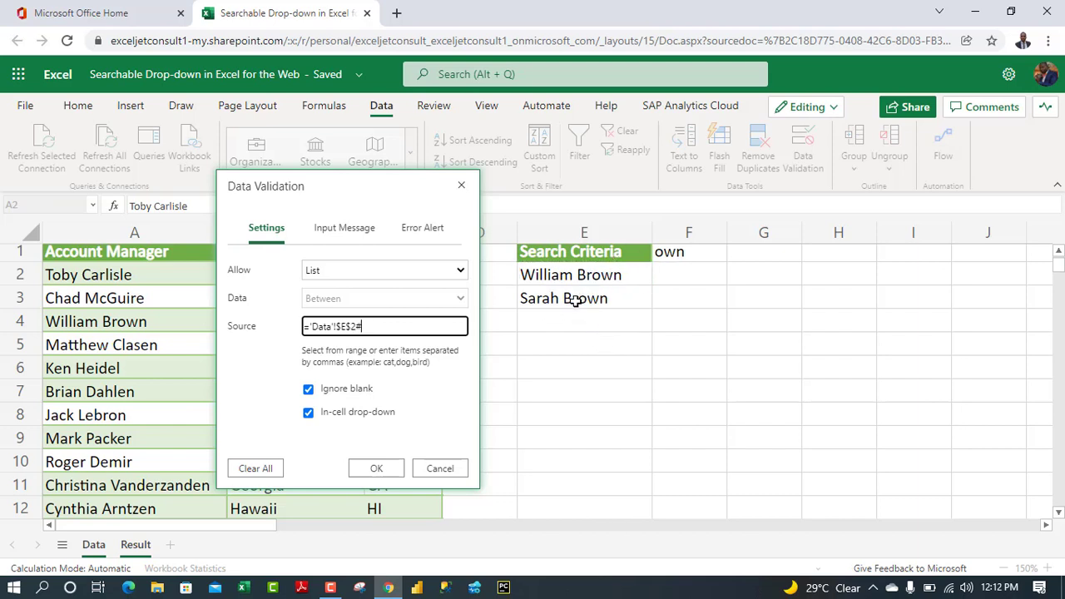
Step: Turn off the validation error alert and confirm the settings
{"action": "left_click", "coordinate": [429, 232]}
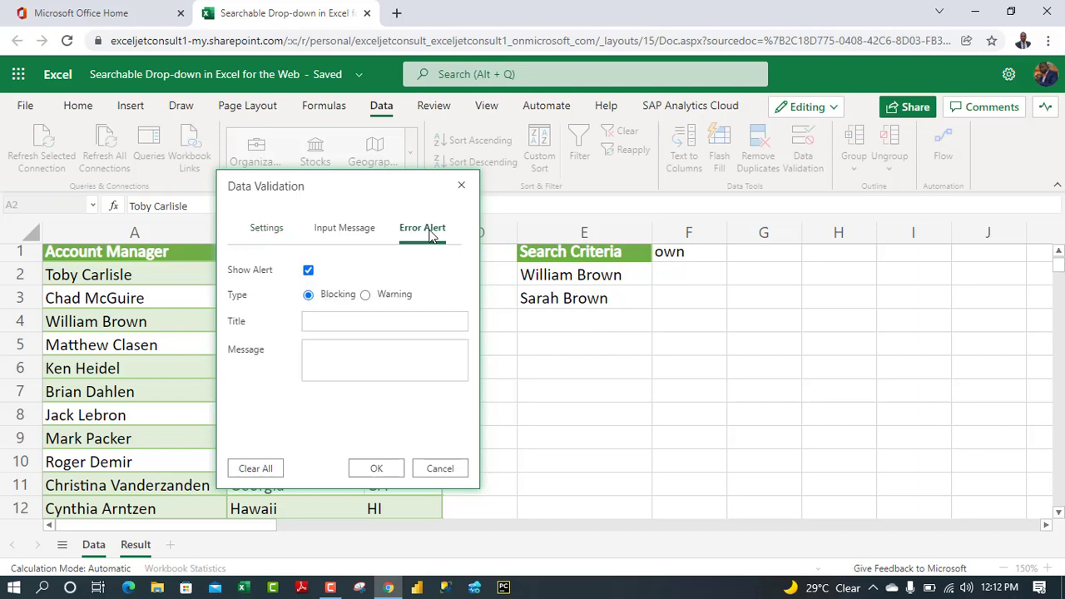
{"action": "left_click", "coordinate": [308, 270]}
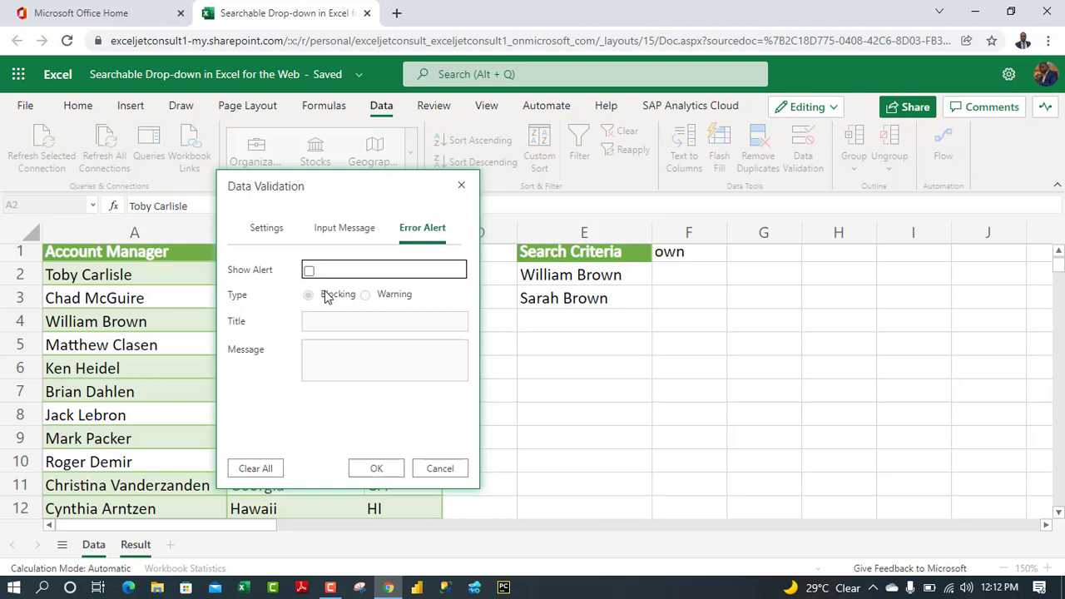
{"action": "left_click", "coordinate": [377, 471]}
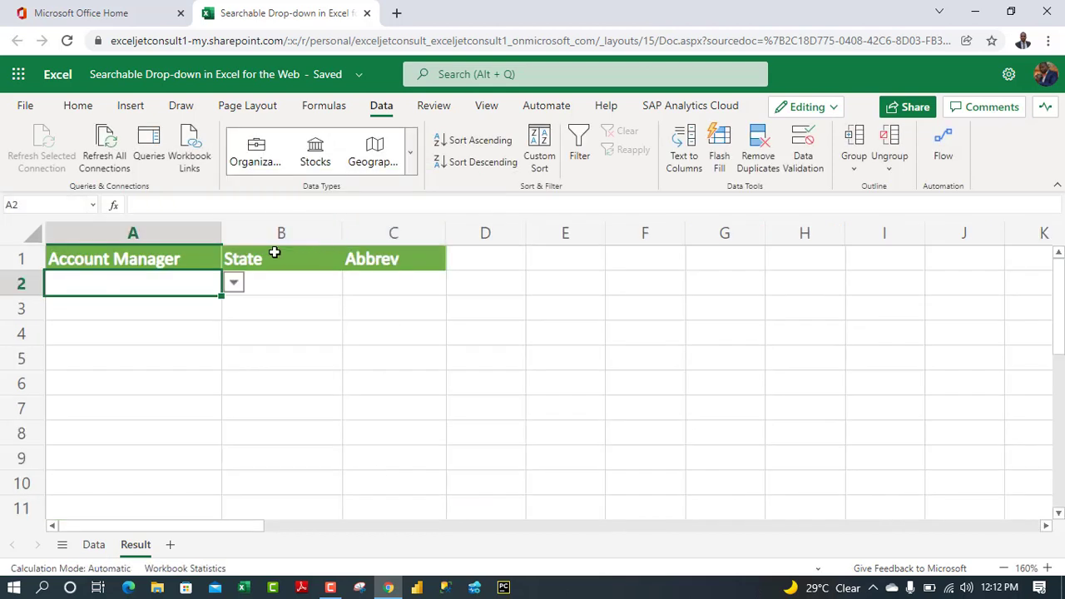
Step: Replace F1 with Result!A2 as the search text in Data!E2's FILTER formula
{"action": "left_click", "coordinate": [90, 547]}
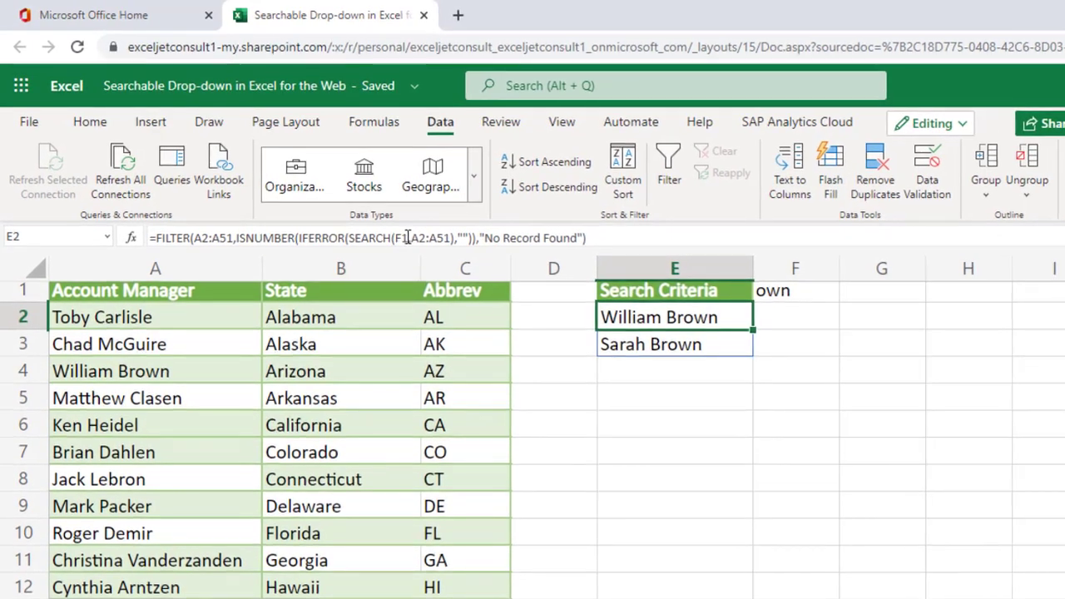
{"action": "double_click", "coordinate": [408, 238]}
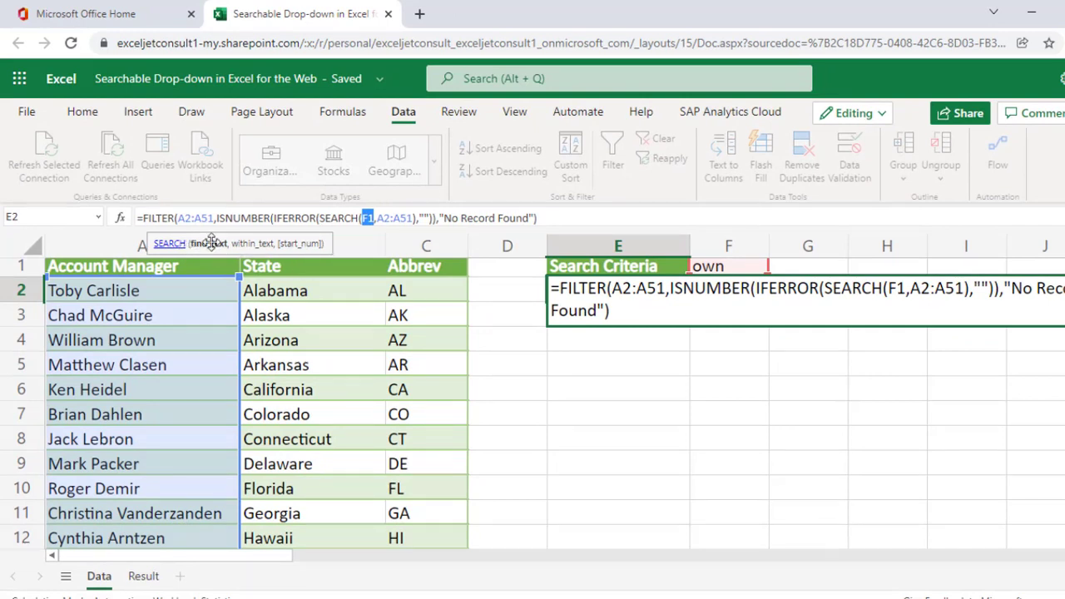
{"action": "left_click", "coordinate": [141, 575]}
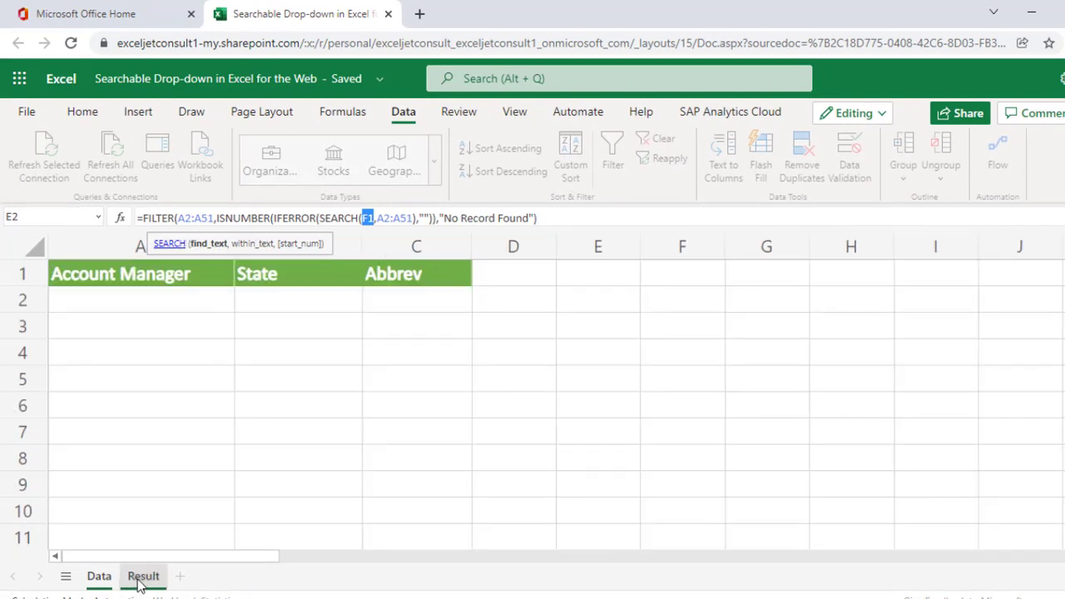
{"action": "left_click", "coordinate": [163, 299]}
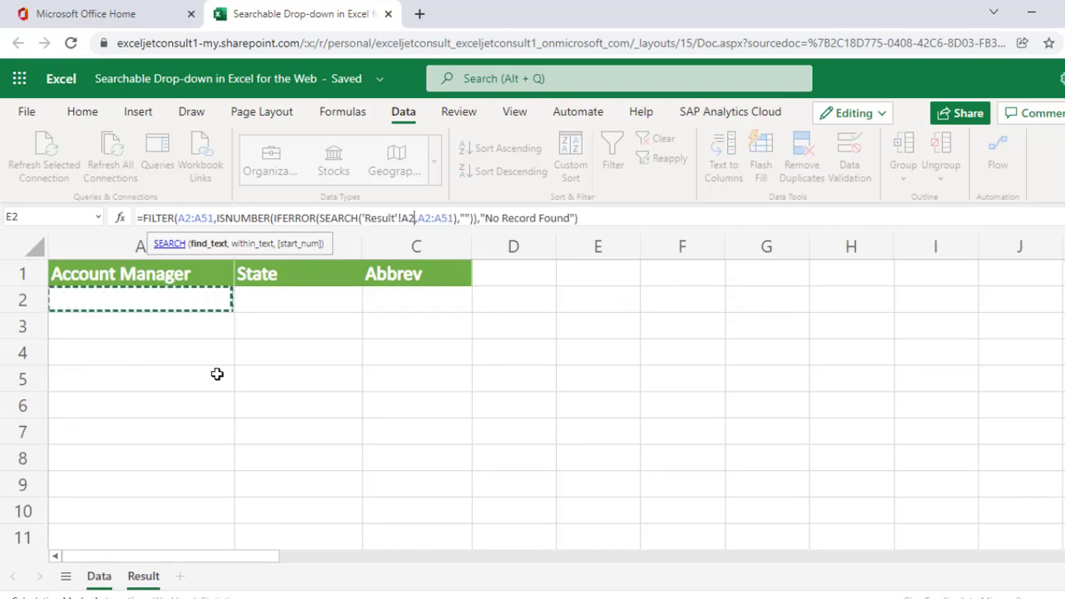
{"action": "key", "text": "Return"}
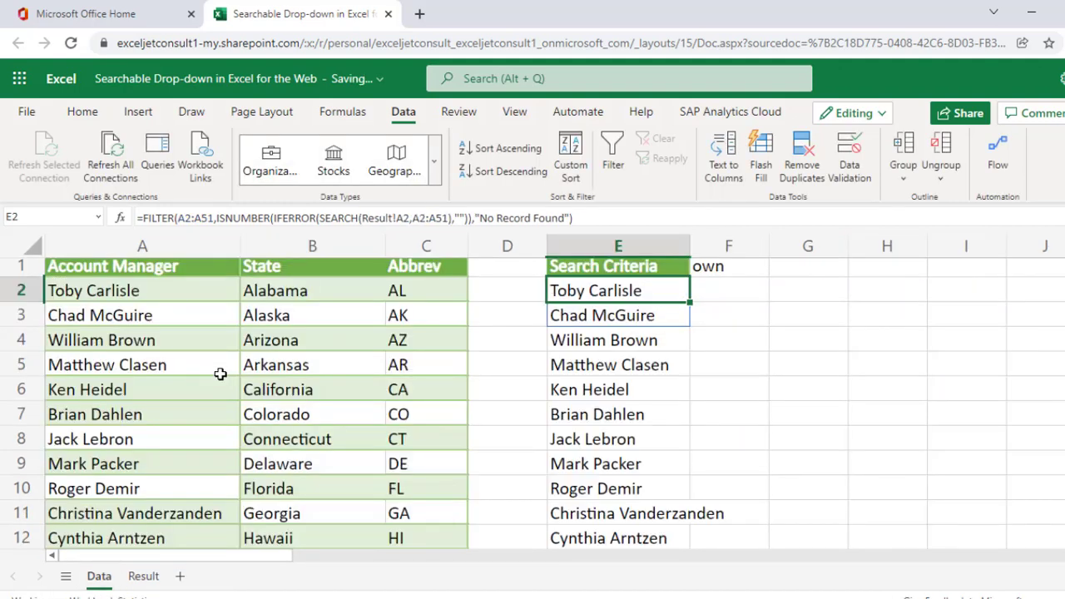
Step: Clear the old search term from F1, leaving it empty
{"action": "left_click", "coordinate": [729, 265]}
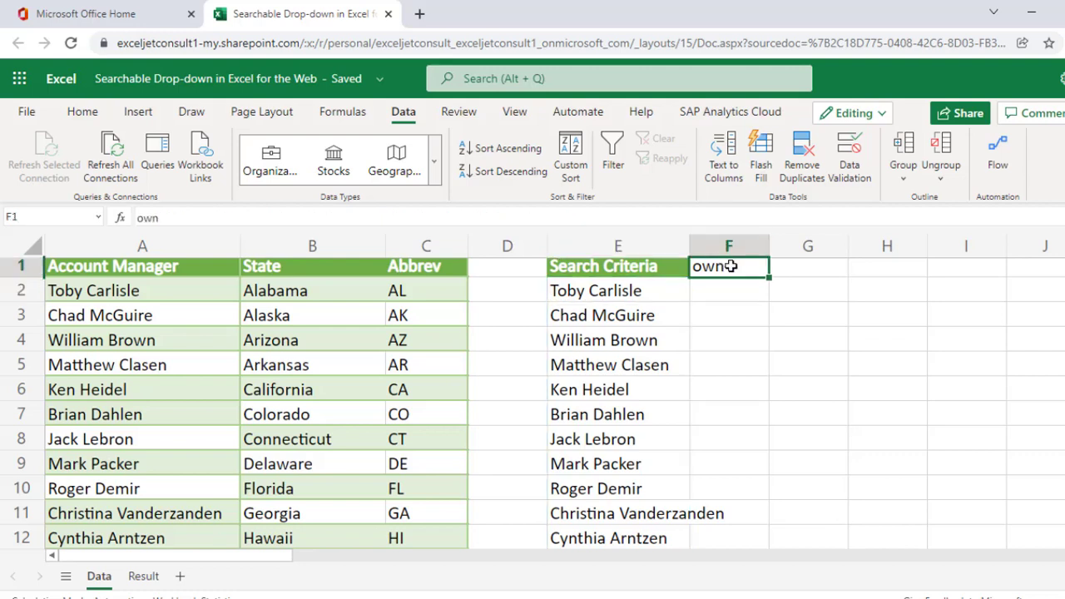
{"action": "key", "text": "BackSpace"}
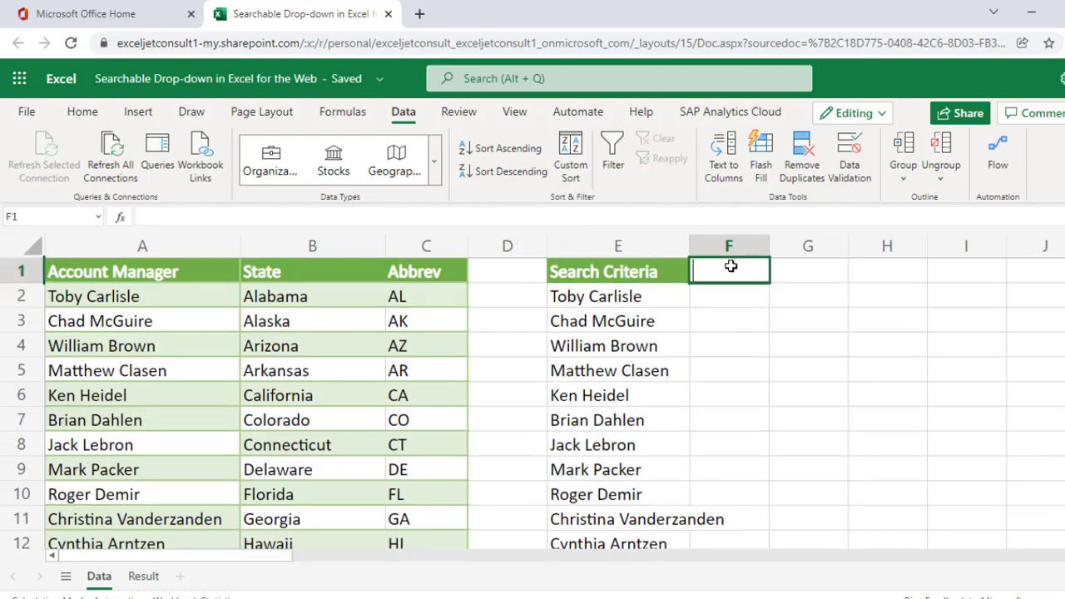
{"action": "left_click", "coordinate": [672, 345]}
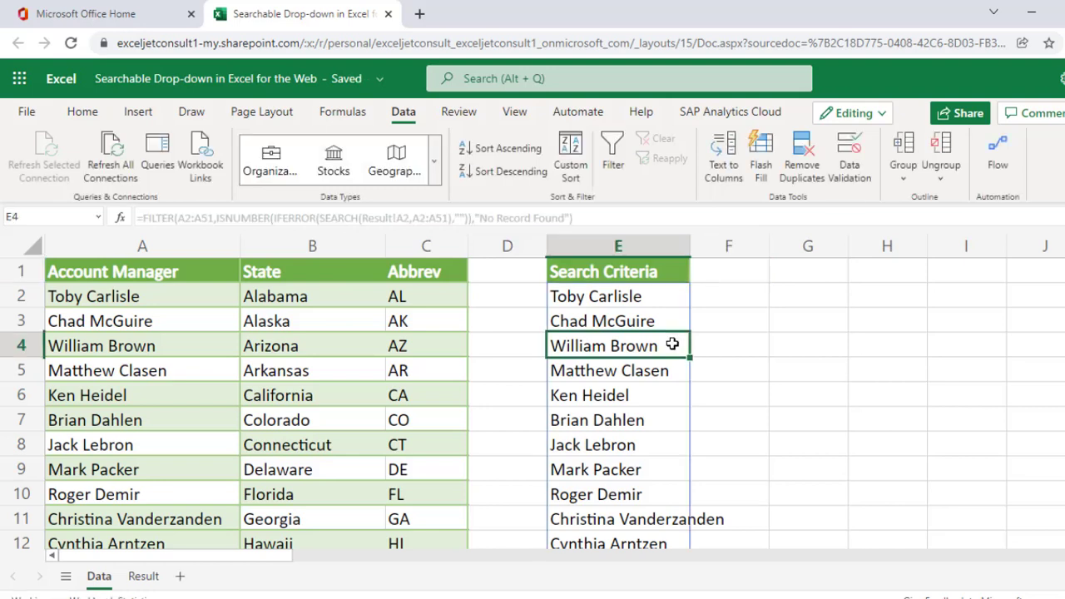
{"action": "left_click", "coordinate": [143, 576]}
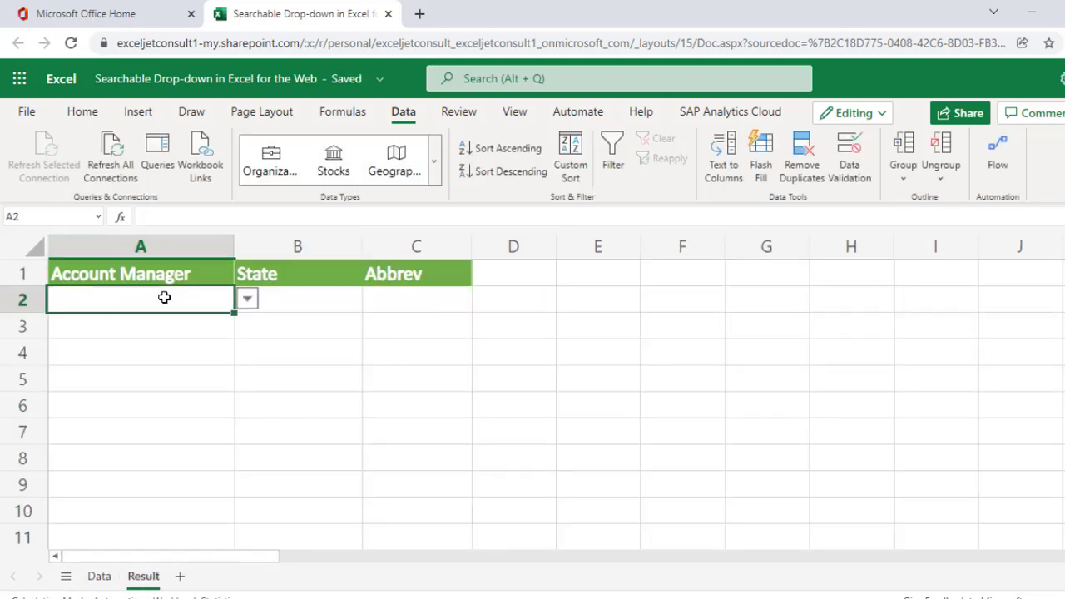
Step: Type own in A2 and pick a matching account manager from the drop-down
{"action": "type", "text": "own"}
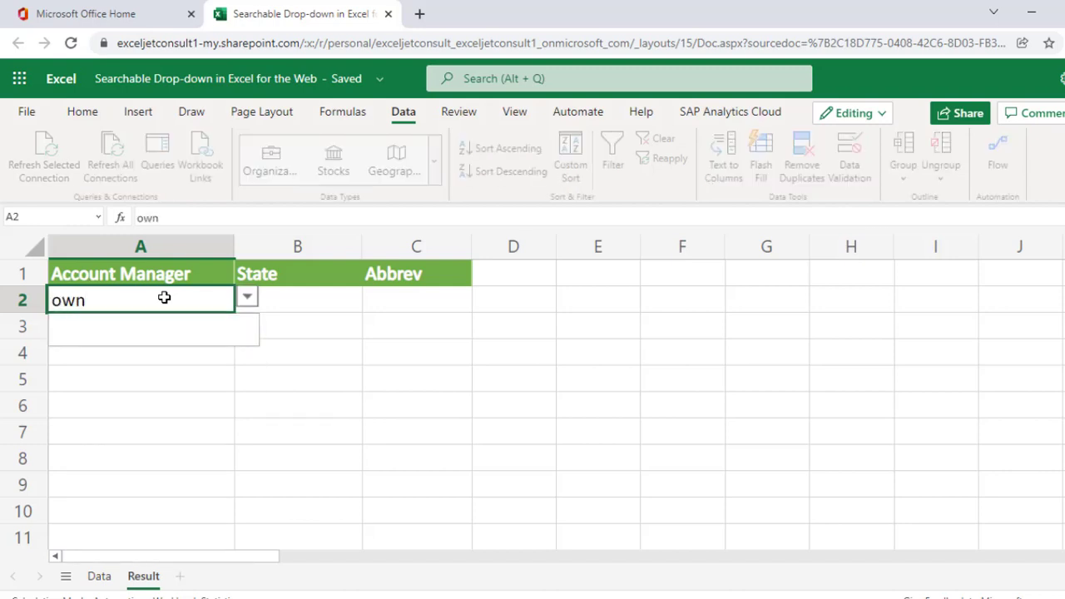
{"action": "left_click", "coordinate": [376, 341]}
{"action": "left_click", "coordinate": [210, 306]}
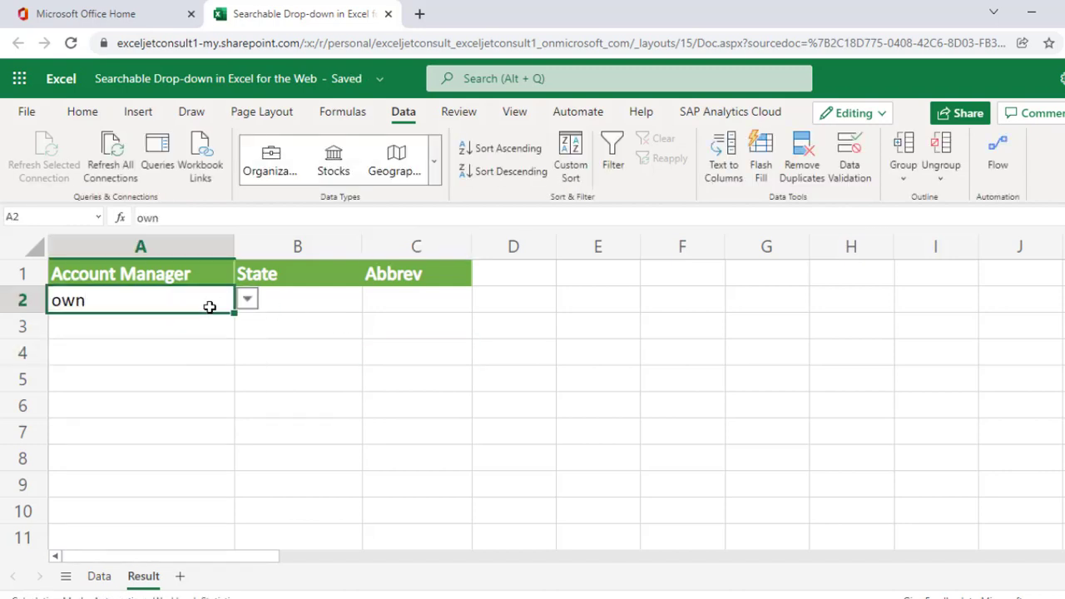
{"action": "left_click", "coordinate": [248, 301]}
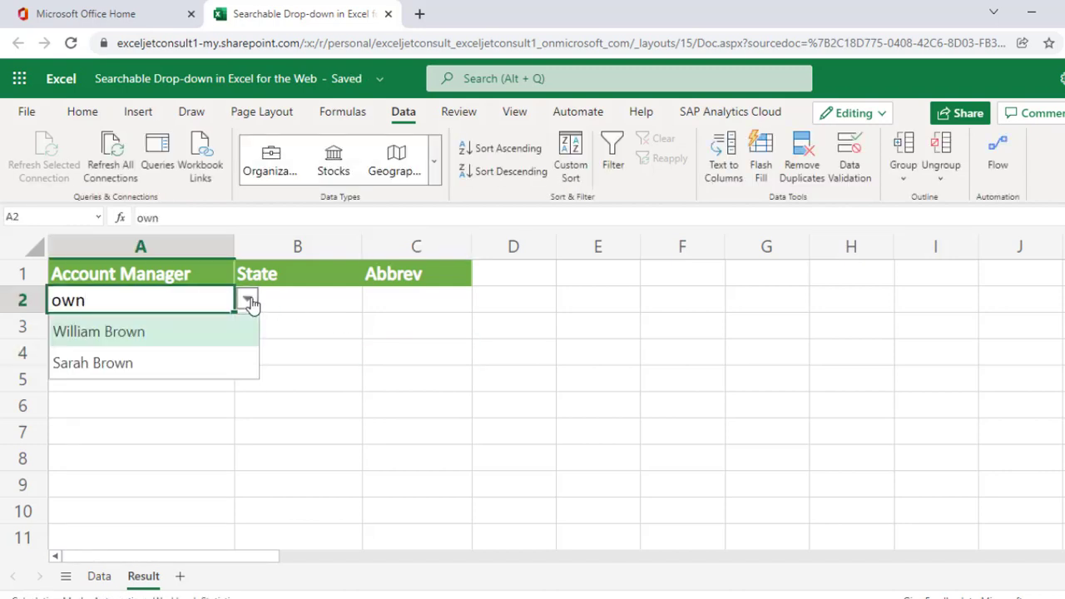
{"action": "left_click", "coordinate": [125, 366]}
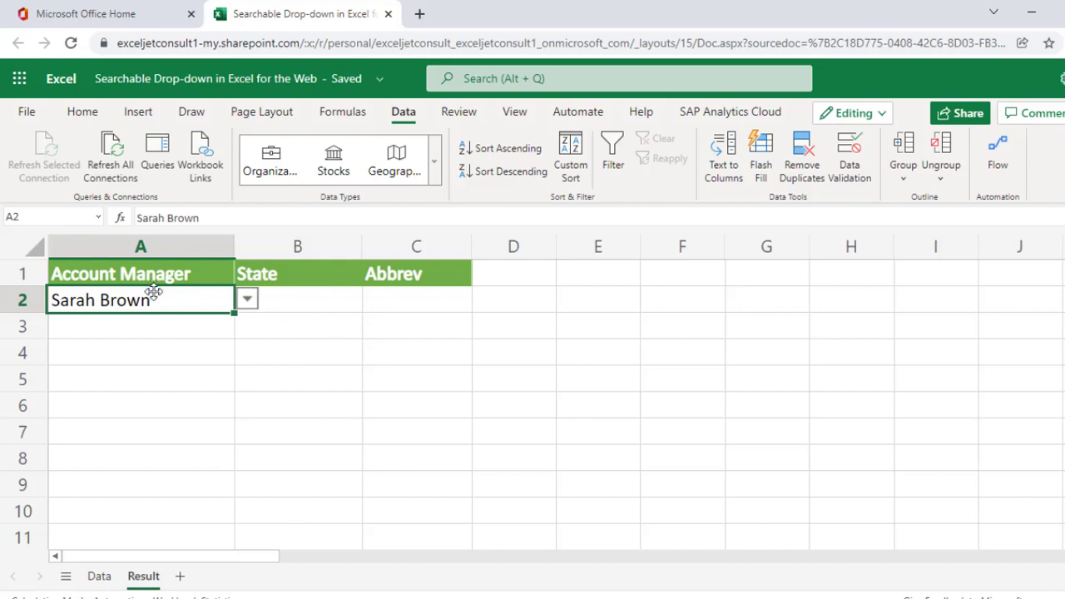
Step: Replace it by typing ch and choosing another matching account manager from the list
{"action": "key", "text": "BackSpace"}
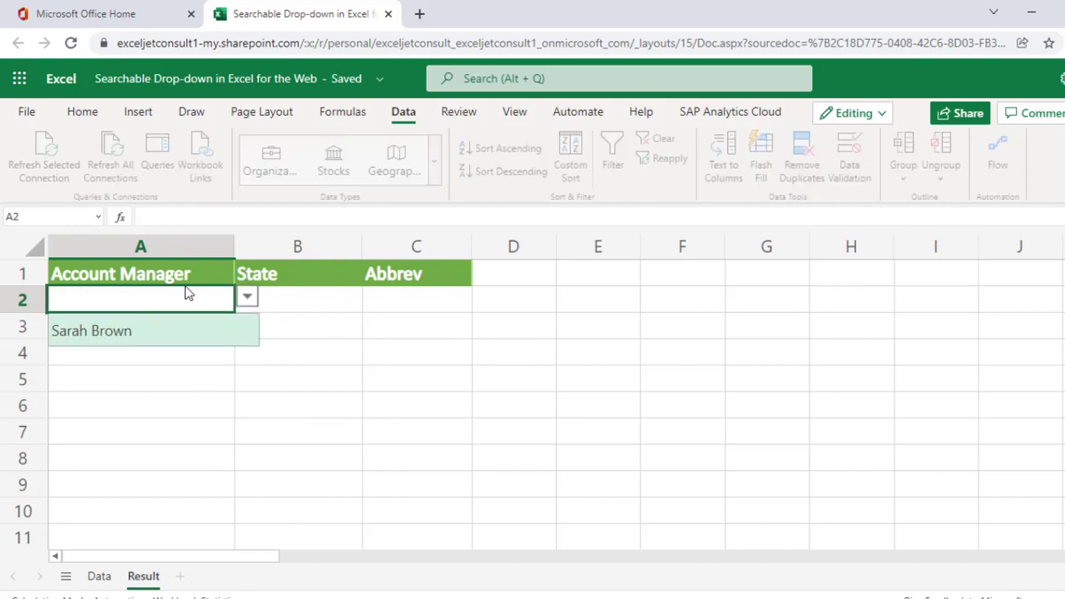
{"action": "type", "text": "ch"}
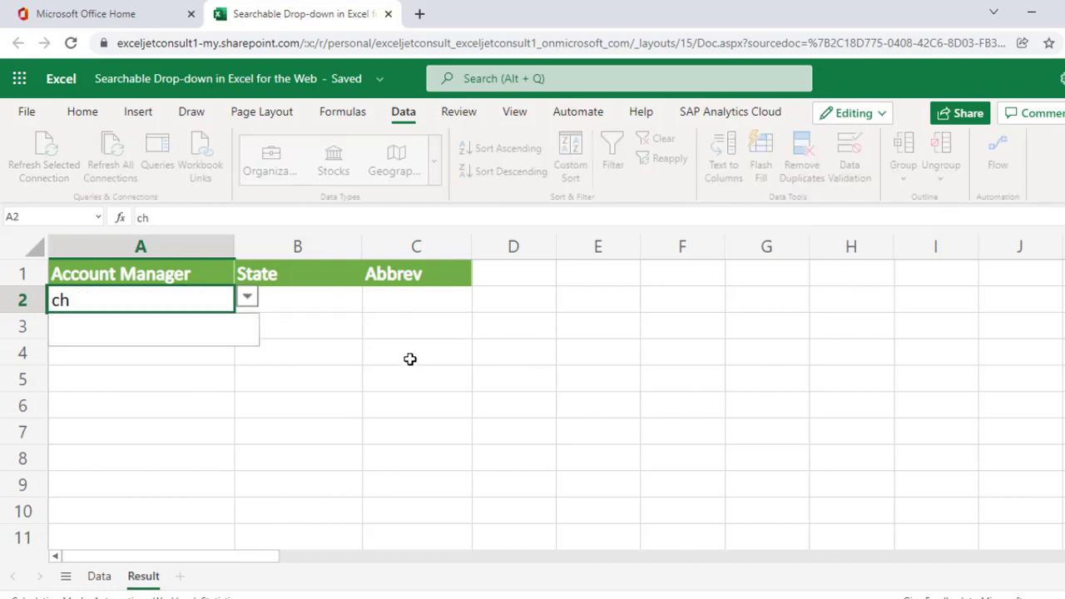
{"action": "left_click", "coordinate": [410, 358]}
{"action": "left_click", "coordinate": [160, 301]}
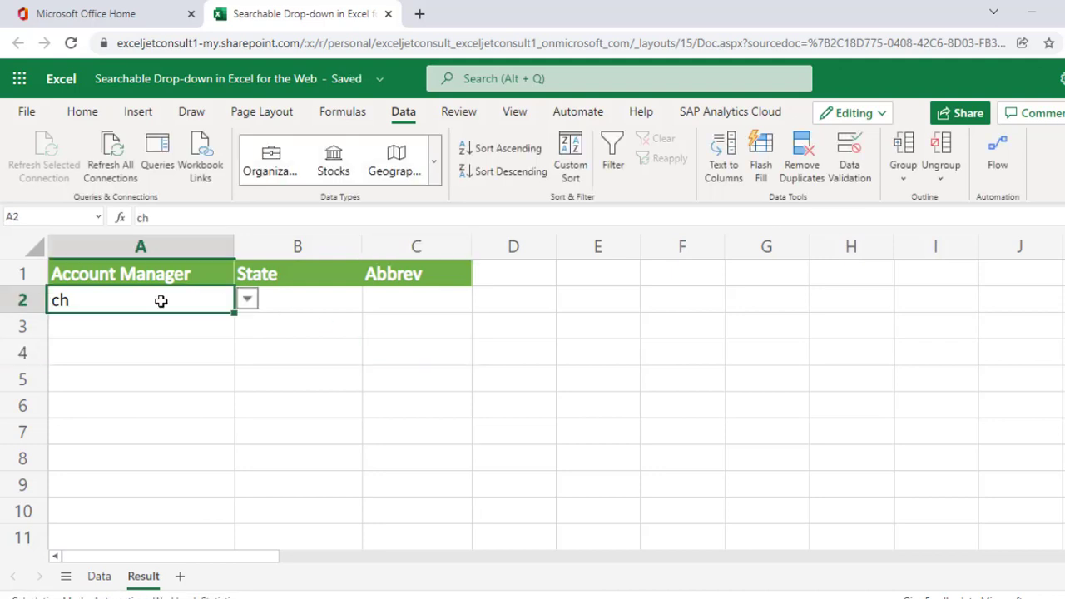
{"action": "left_click", "coordinate": [247, 302]}
{"action": "scroll", "coordinate": [247, 452], "scroll_direction": "down", "scroll_amount": 2}
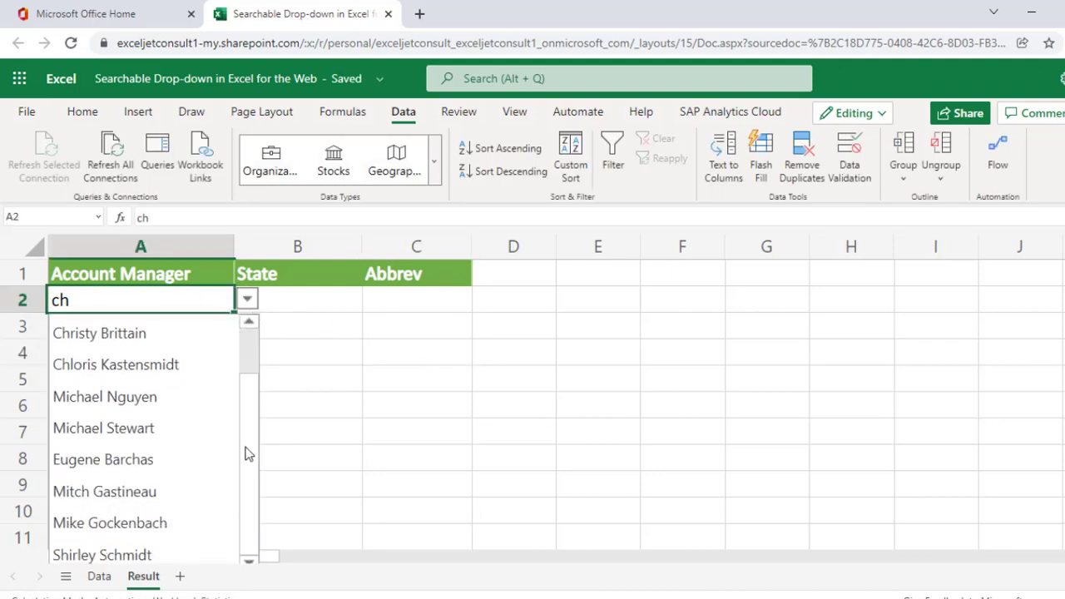
{"action": "scroll", "coordinate": [247, 452], "scroll_direction": "up", "scroll_amount": 2}
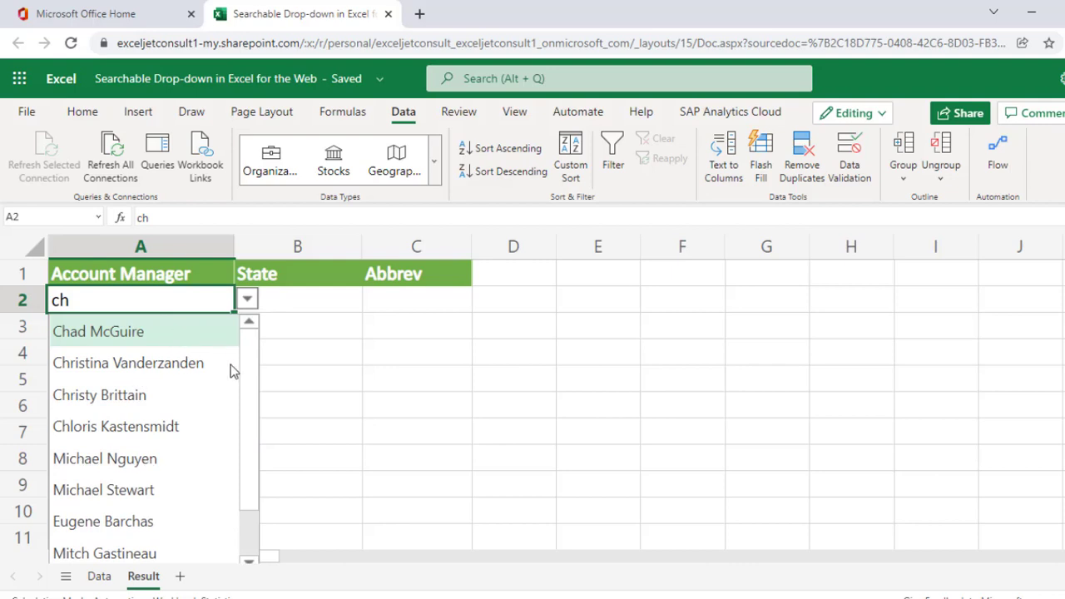
{"action": "left_click", "coordinate": [150, 364]}
{"action": "left_click", "coordinate": [280, 302]}
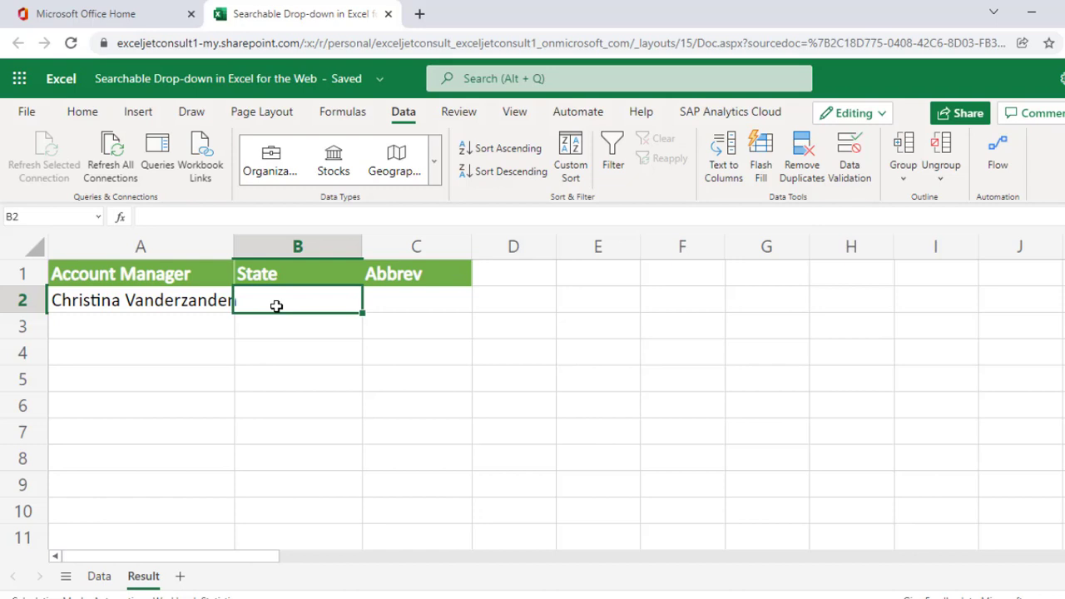
Step: Start an XLOOKUP in B2 looking up A2 in 'Data'!A2:A51
{"action": "type", "text": "=xlo"}
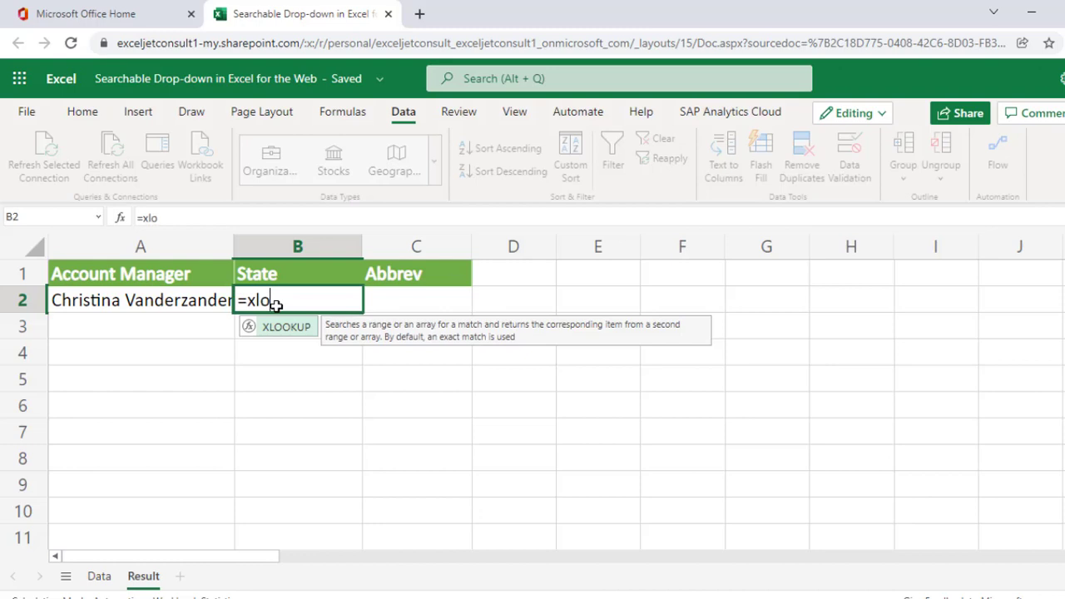
{"action": "key", "text": "Tab"}
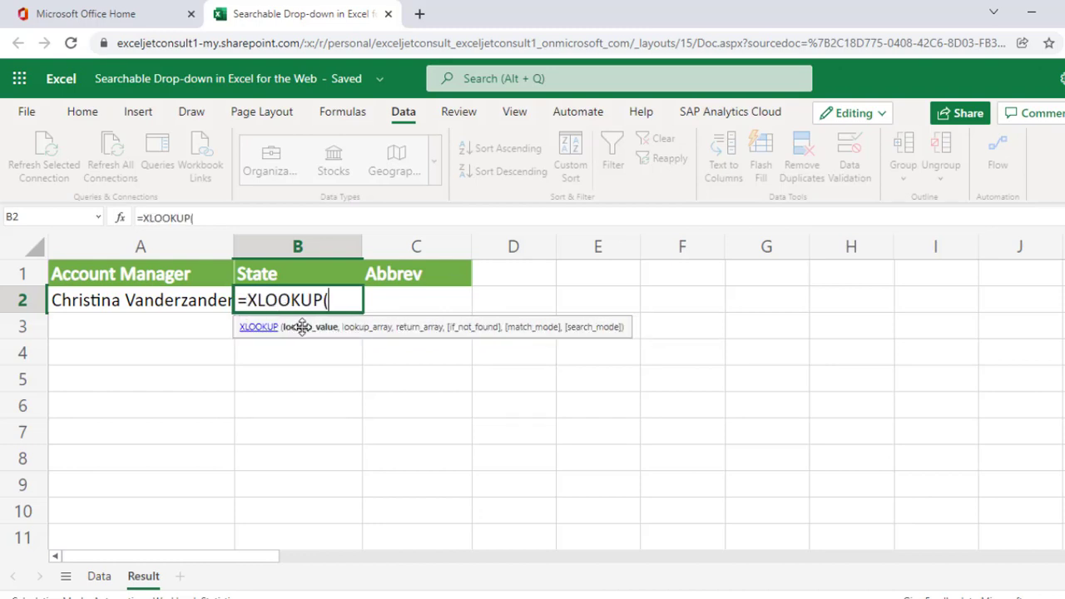
{"action": "left_click", "coordinate": [136, 302]}
{"action": "type", "text": ","}
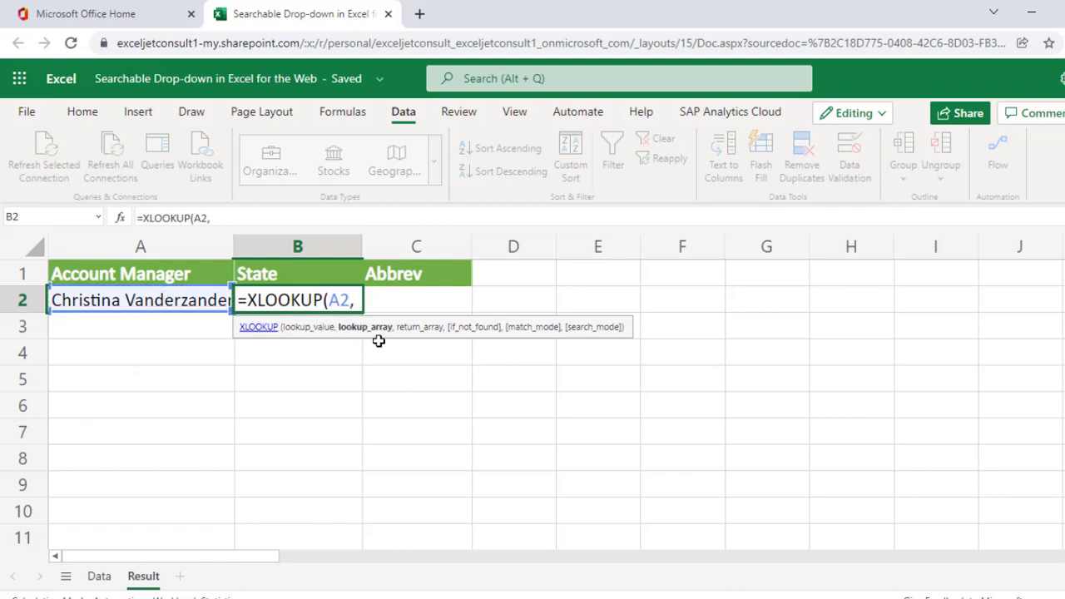
{"action": "left_click", "coordinate": [99, 583]}
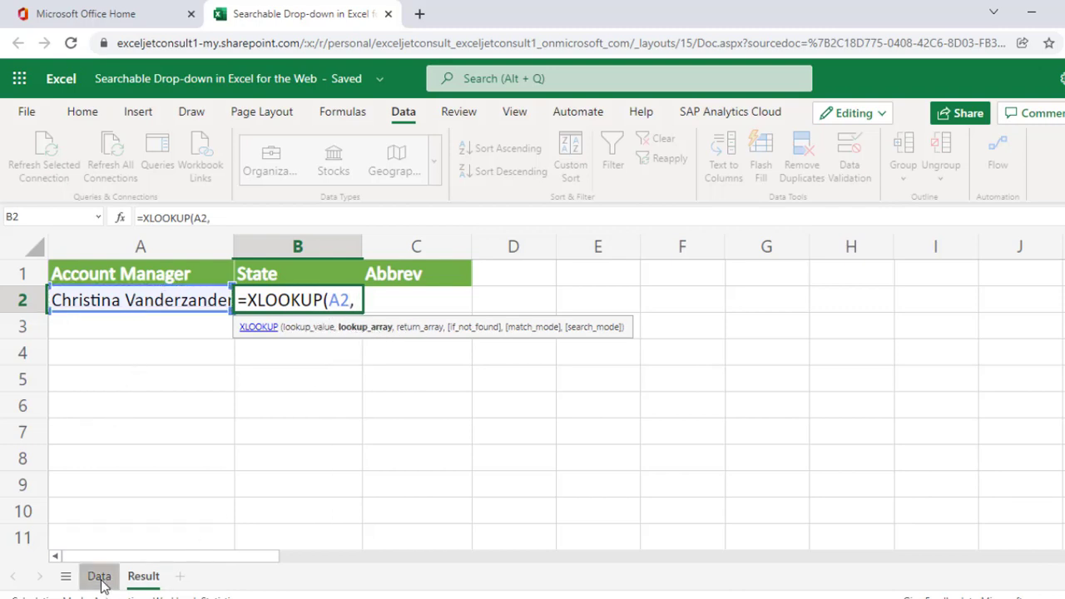
{"action": "left_click", "coordinate": [122, 291]}
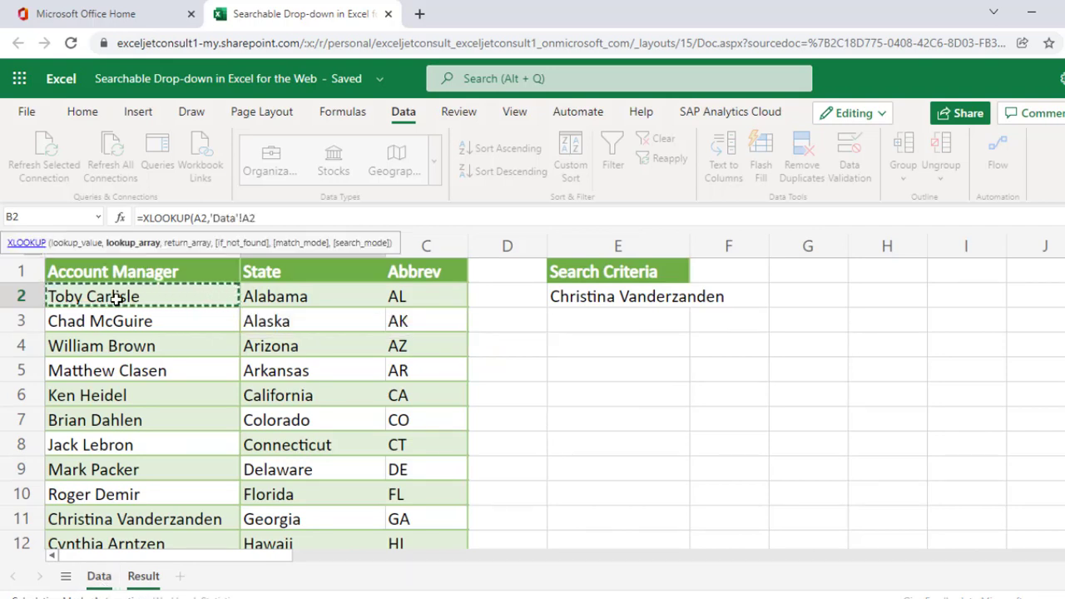
{"action": "key", "text": "ctrl+shift+Down"}
{"action": "type", "text": ","}
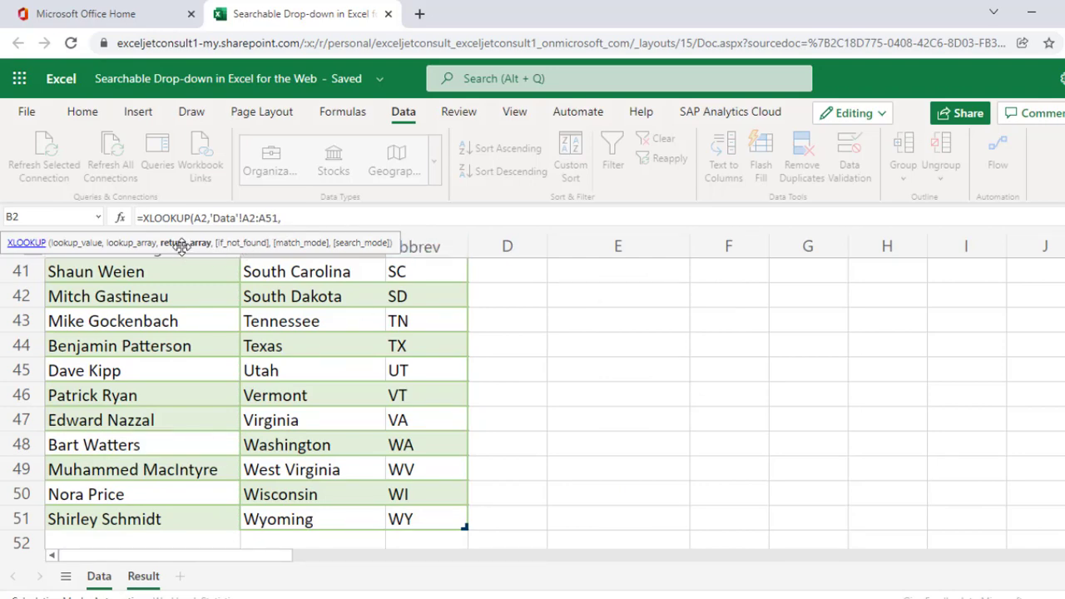
Step: Return 'Data'!B2:C51 with "No Record" fallback, filling State Georgia and Abbrev GA
{"action": "scroll", "coordinate": [532, 400], "scroll_direction": "up", "scroll_amount": 10}
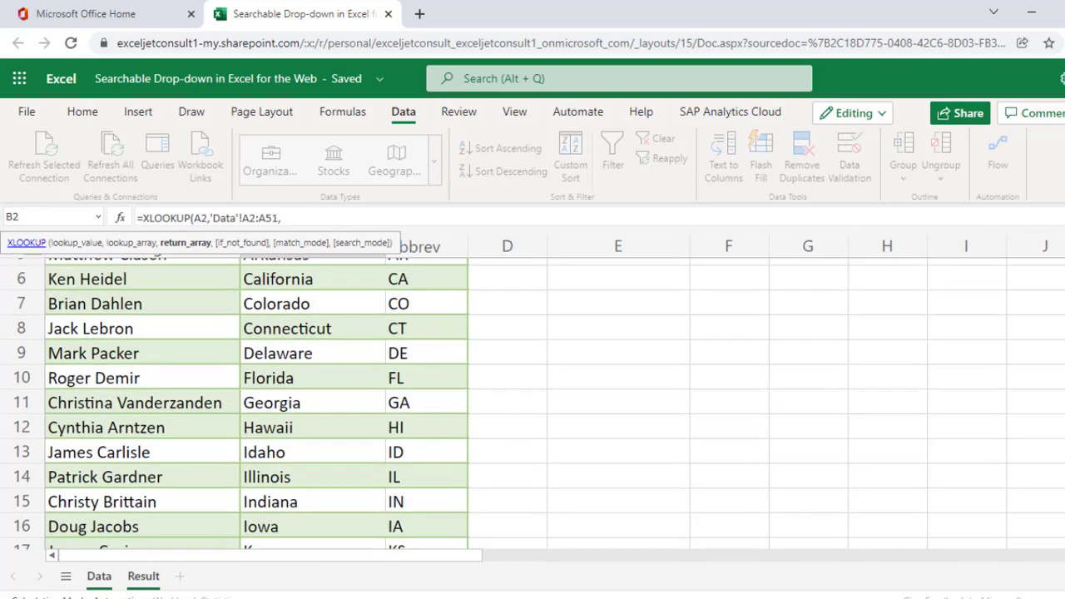
{"action": "left_click", "coordinate": [256, 293]}
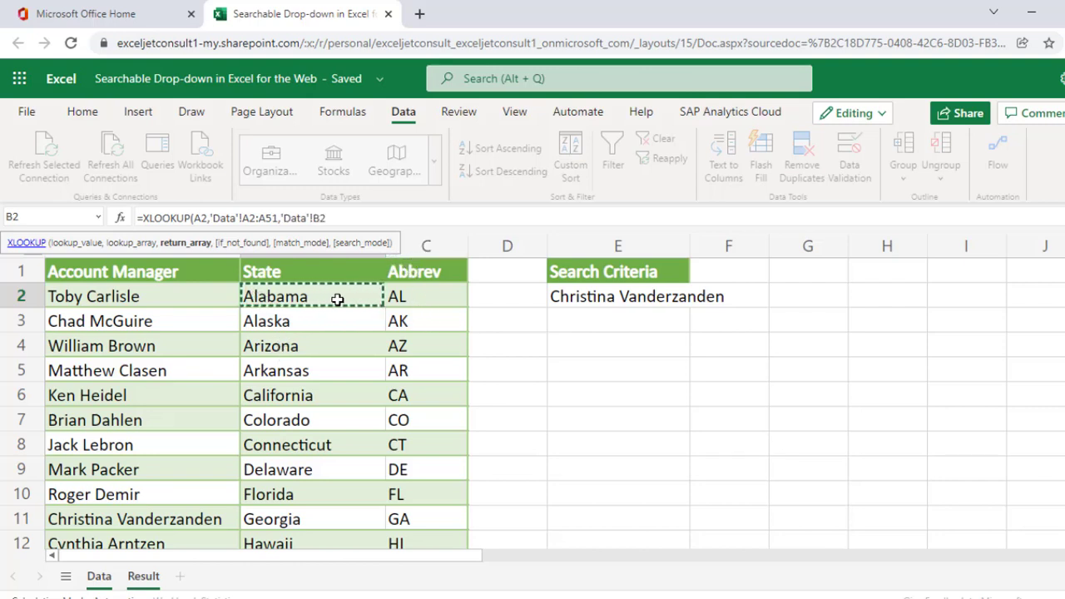
{"action": "key", "text": "shift+Right"}
{"action": "key", "text": "ctrl+shift+Down"}
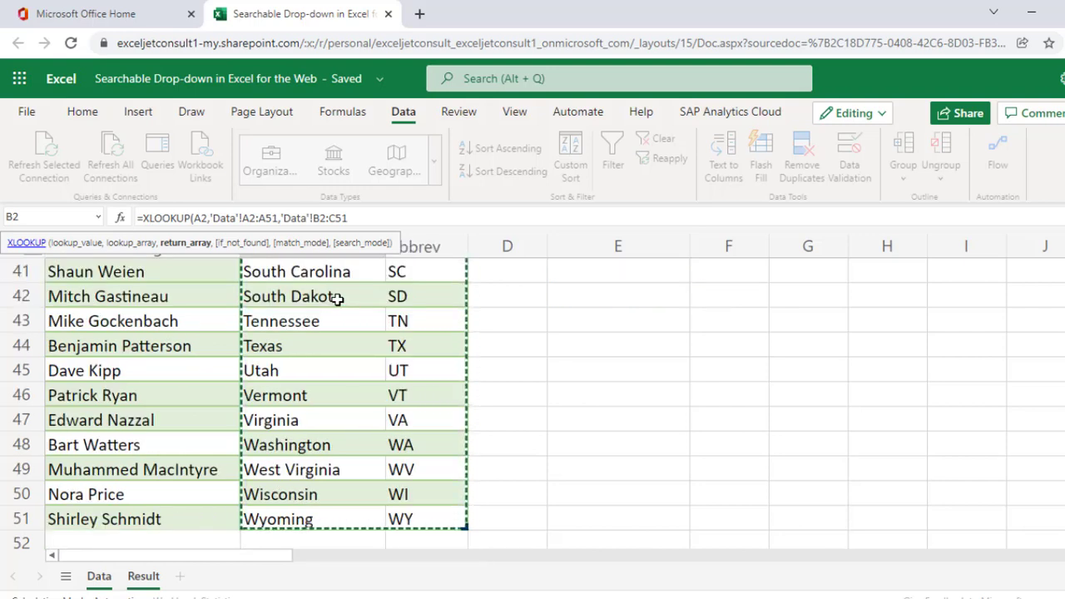
{"action": "type", "text": ",\"No Record"}
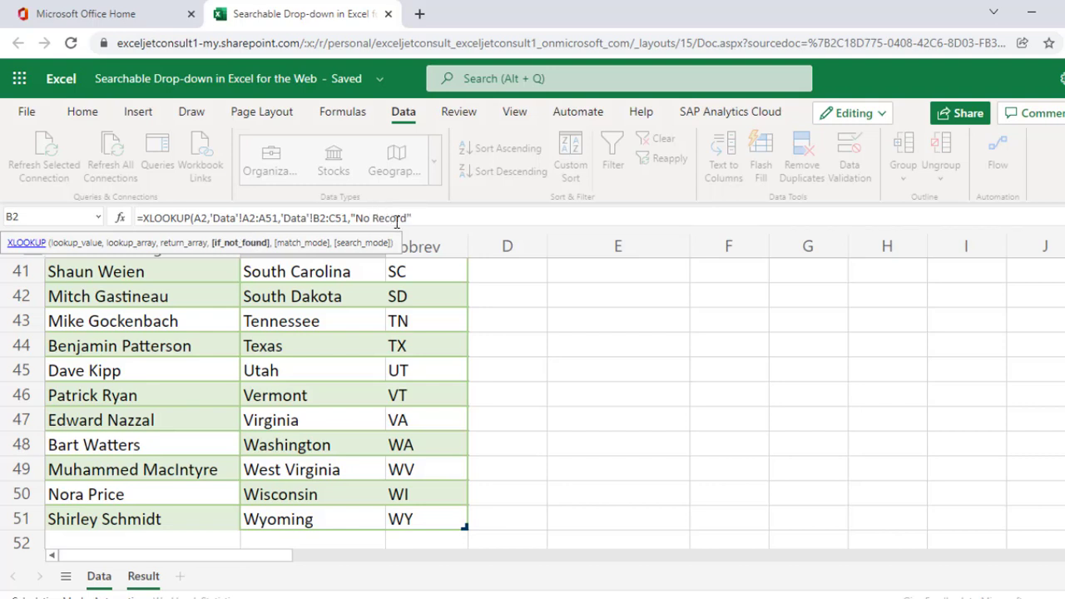
{"action": "type", "text": ")"}
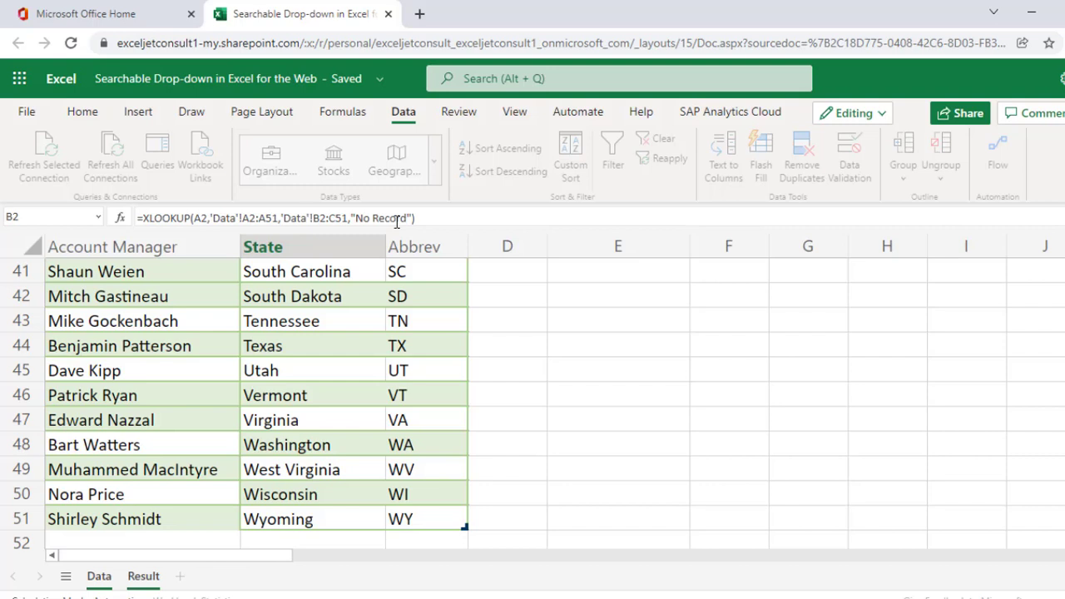
{"action": "key", "text": "Return"}
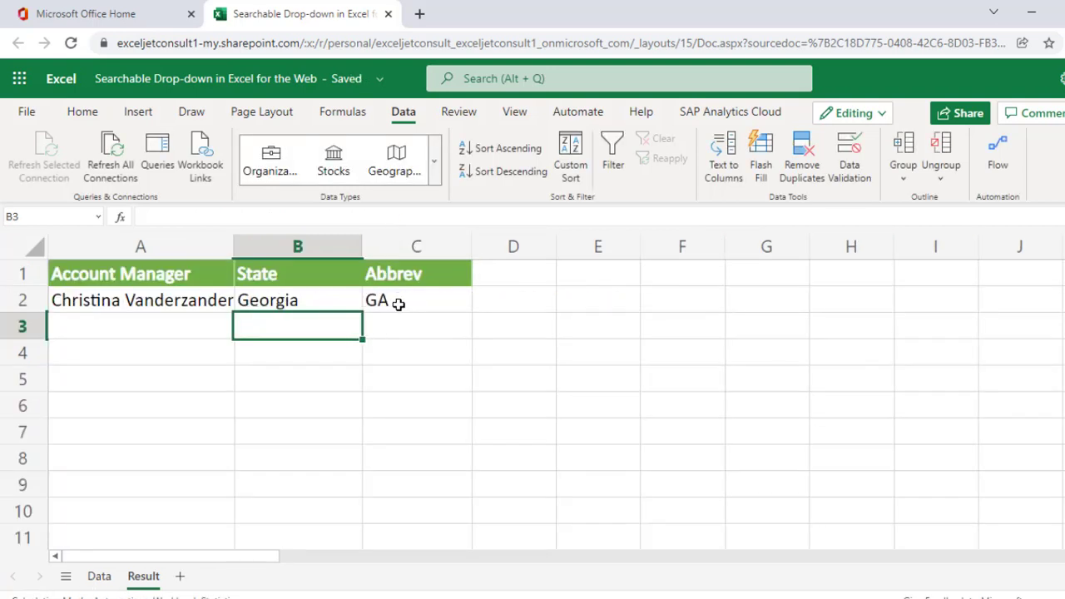
Step: Check B2 and C2, then replace A2 with a name not in the Data list
{"action": "left_click", "coordinate": [290, 299]}
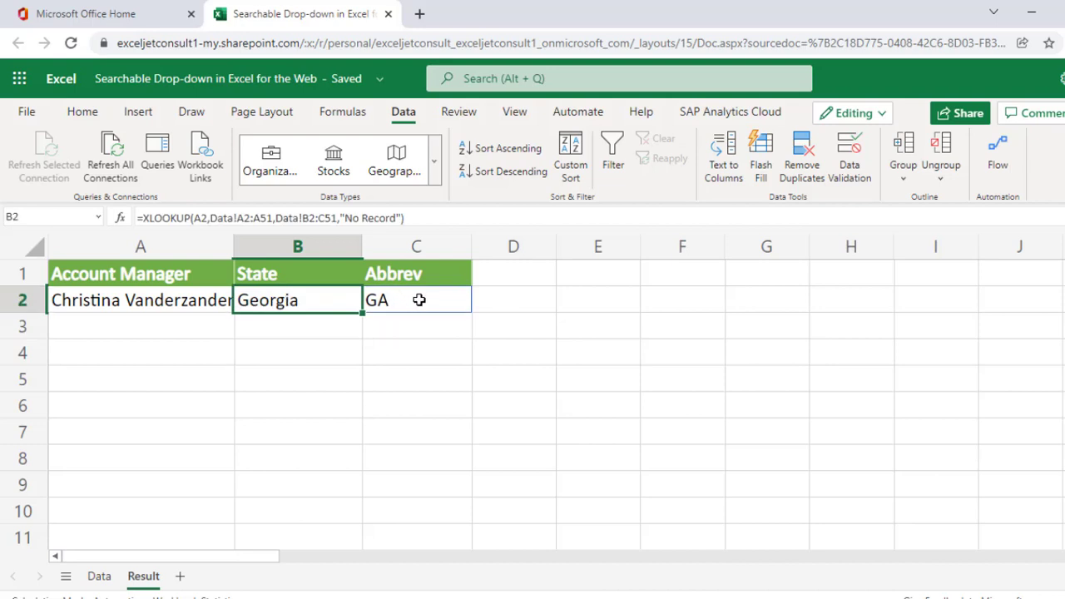
{"action": "left_click", "coordinate": [418, 300]}
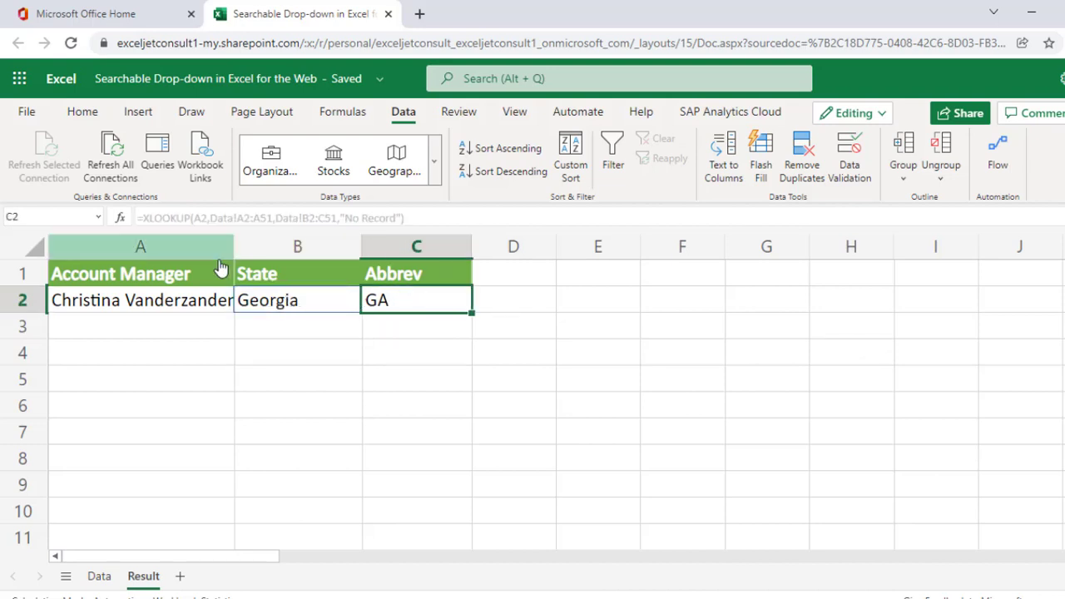
{"action": "left_click", "coordinate": [170, 300]}
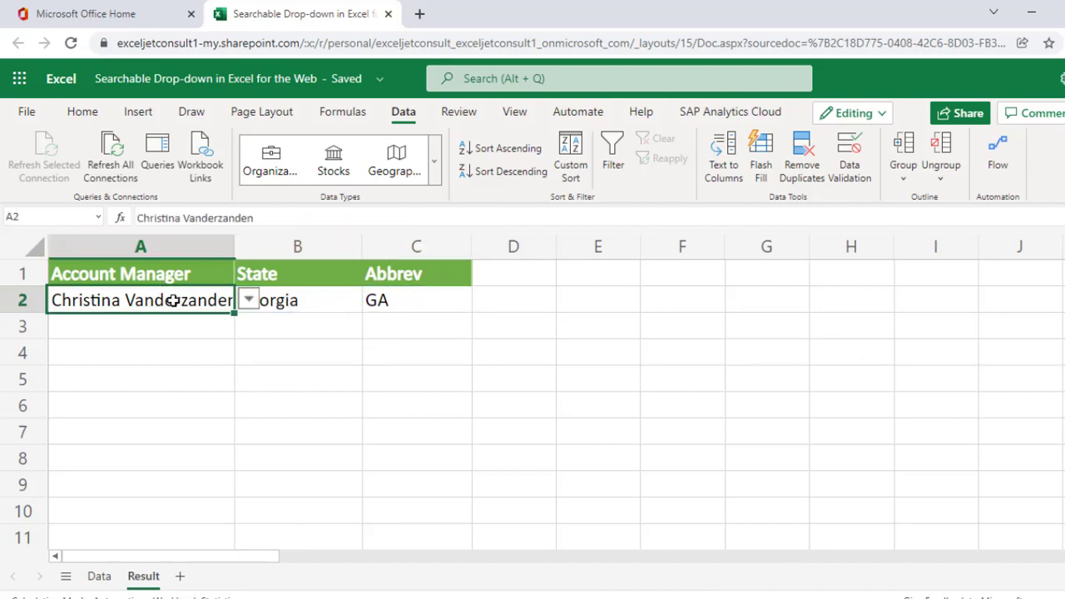
{"action": "left_click", "coordinate": [248, 301]}
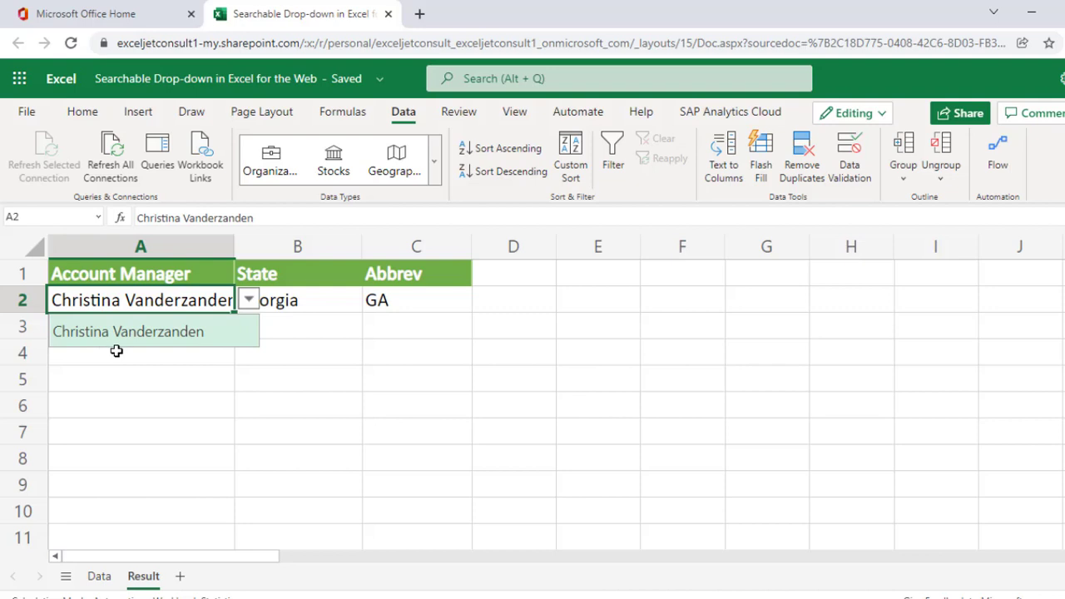
{"action": "key", "text": "Delete"}
{"action": "type", "text": "j"}
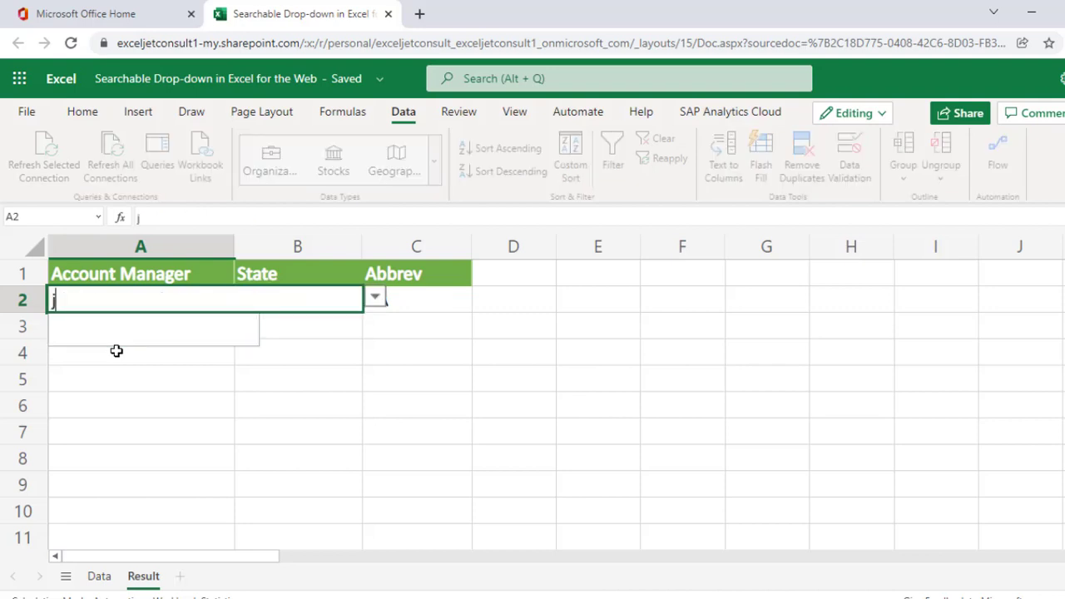
{"action": "key", "text": "BackSpace"}
{"action": "type", "text": "tru"}
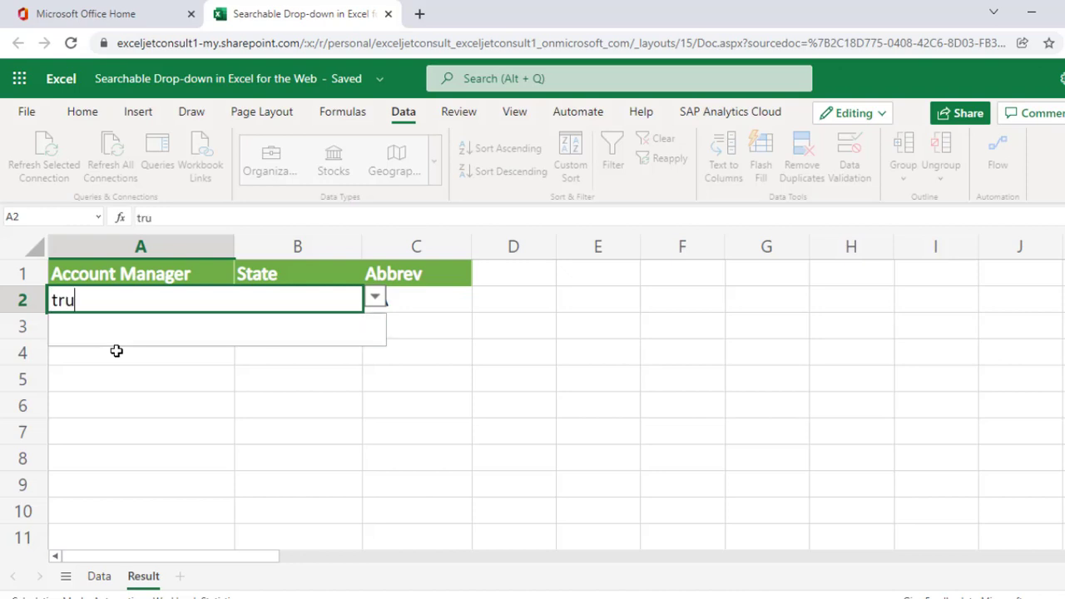
{"action": "type", "text": "mp"}
{"action": "key", "text": "ctrl+Return"}
Step: Confirm State shows No Record and the drop-down has no matches
{"action": "left_click", "coordinate": [299, 352]}
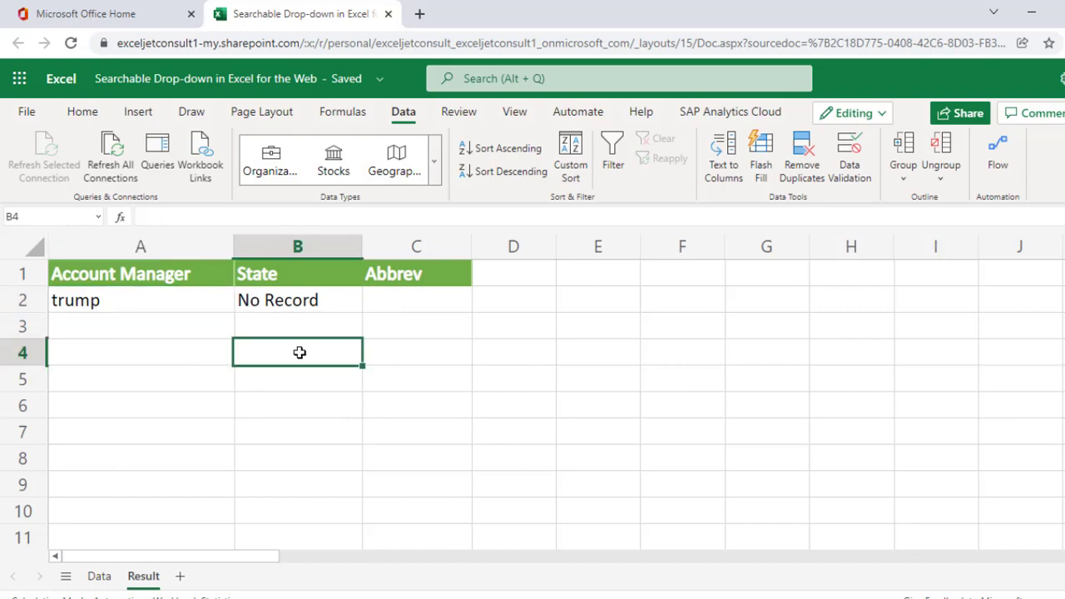
{"action": "left_click", "coordinate": [229, 303]}
{"action": "left_click", "coordinate": [247, 301]}
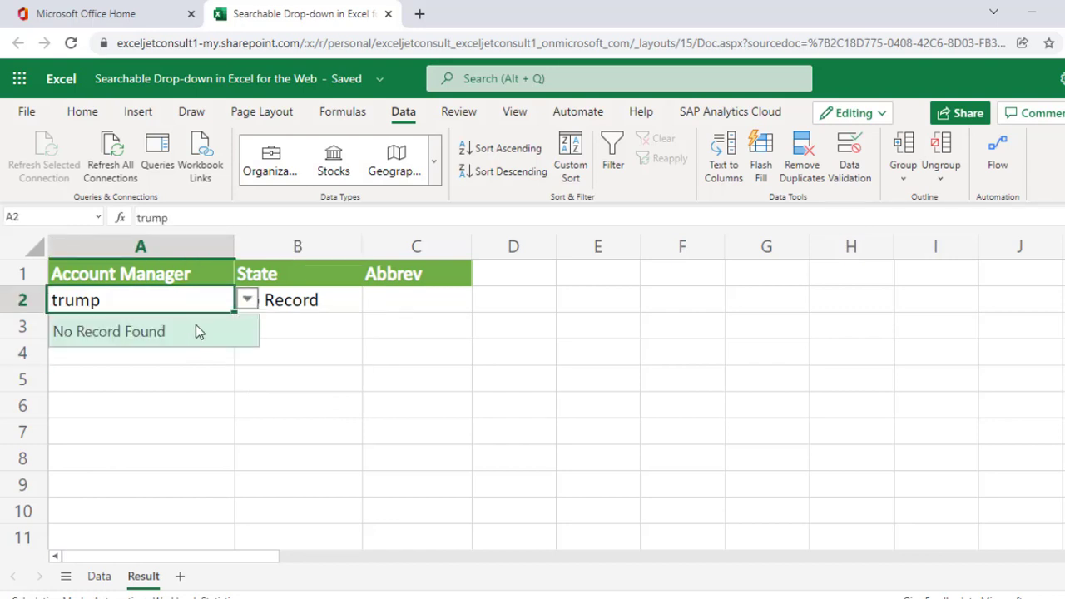
{"action": "left_click", "coordinate": [325, 394]}
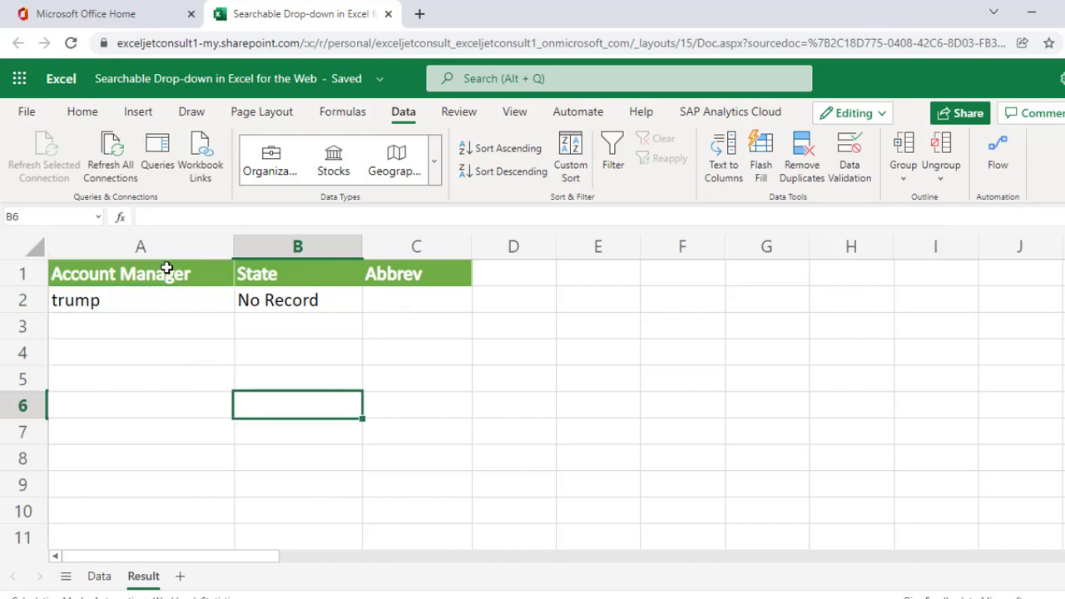
{"action": "left_click", "coordinate": [281, 306]}
{"action": "left_click", "coordinate": [211, 304]}
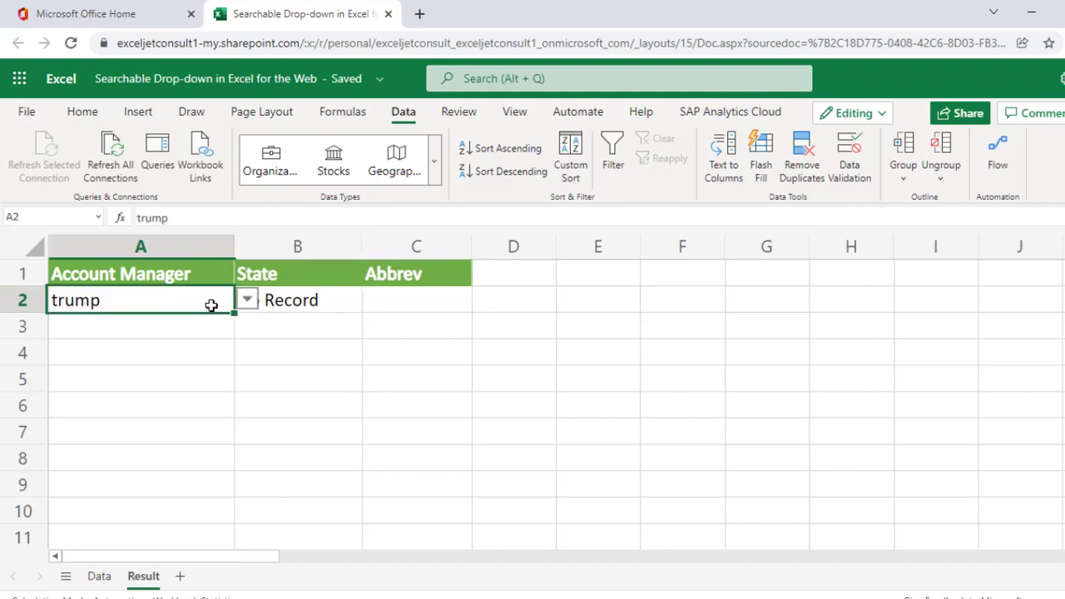
{"action": "left_click", "coordinate": [247, 306]}
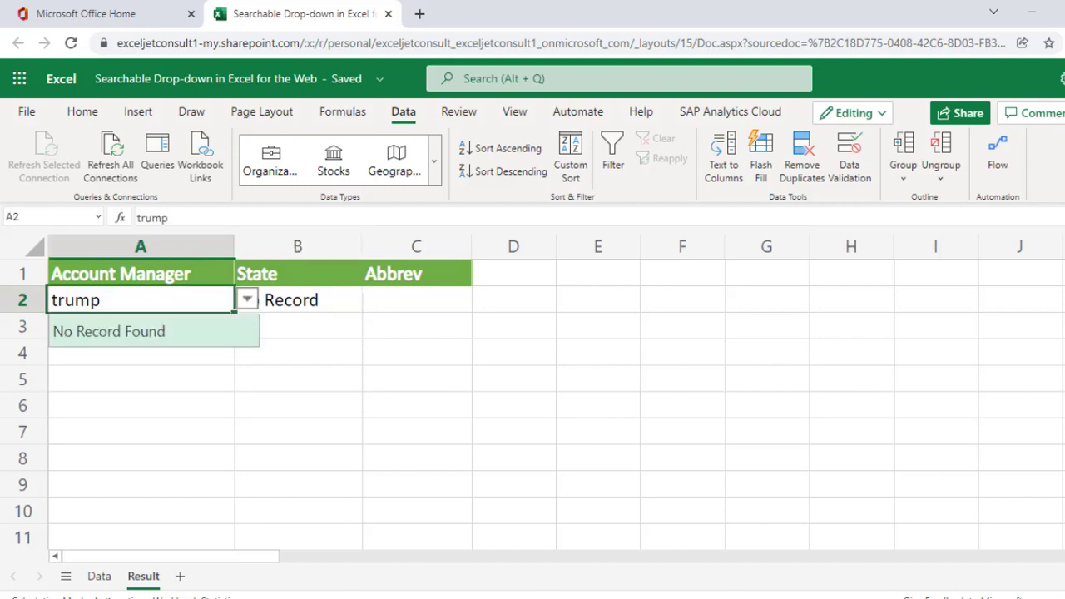
{"action": "left_click", "coordinate": [99, 576]}
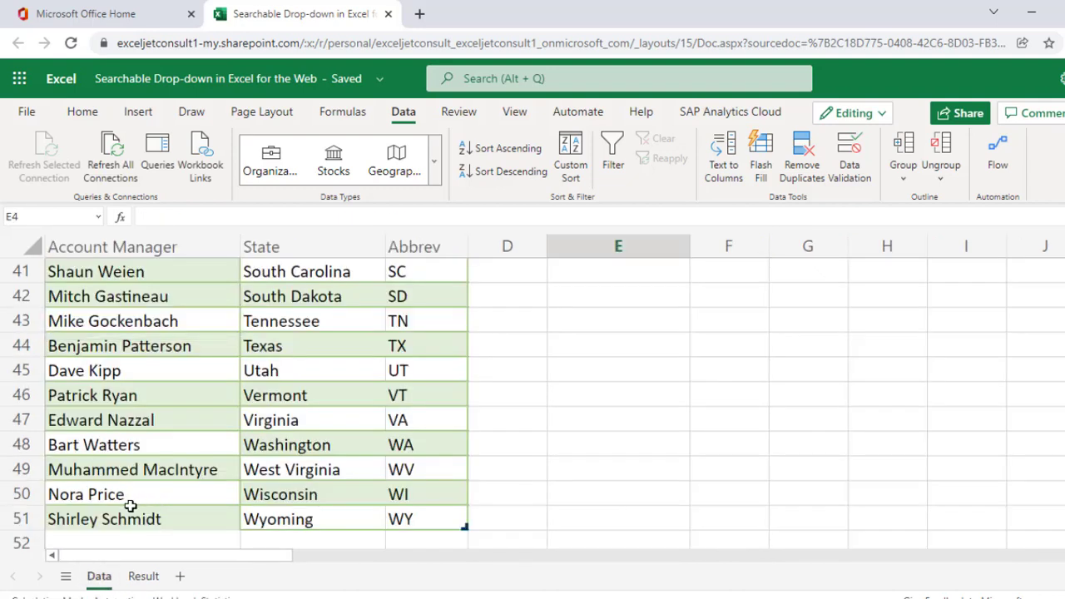
Step: Search 'pr' in Result!A2 and pick the matching account manager, filling State Wisconsin and Abbrev WI
{"action": "left_click", "coordinate": [143, 575]}
{"action": "key", "text": "BackSpace"}
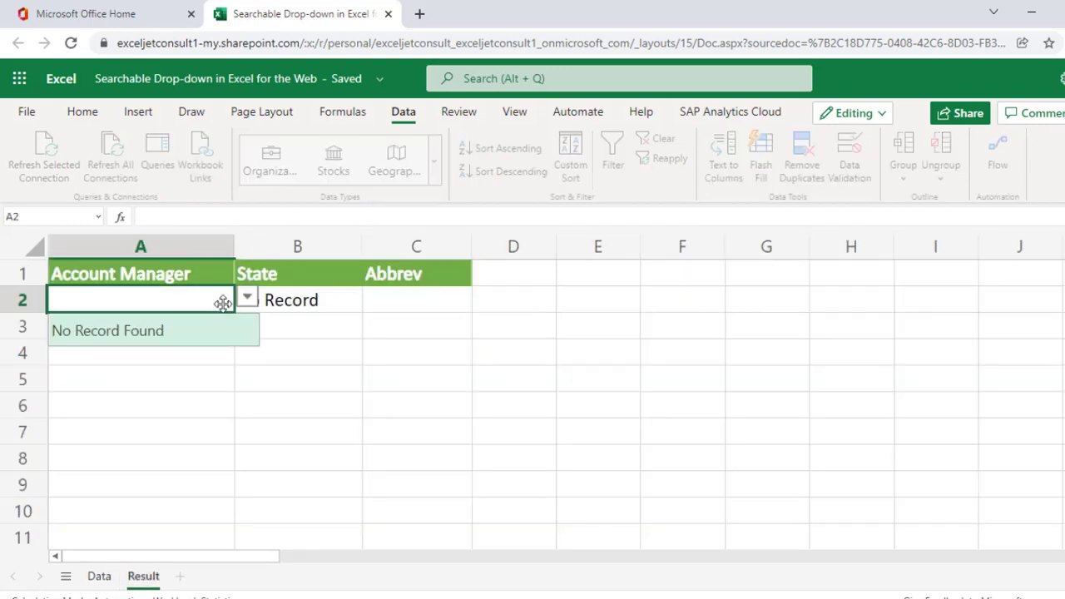
{"action": "type", "text": "pr"}
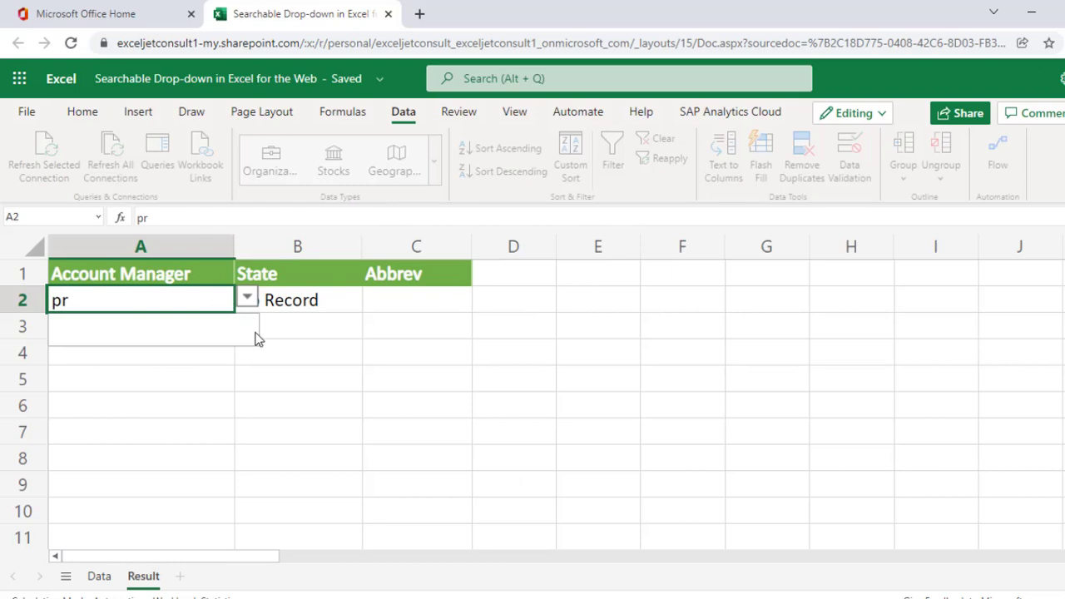
{"action": "left_click", "coordinate": [287, 349]}
{"action": "left_click", "coordinate": [208, 301]}
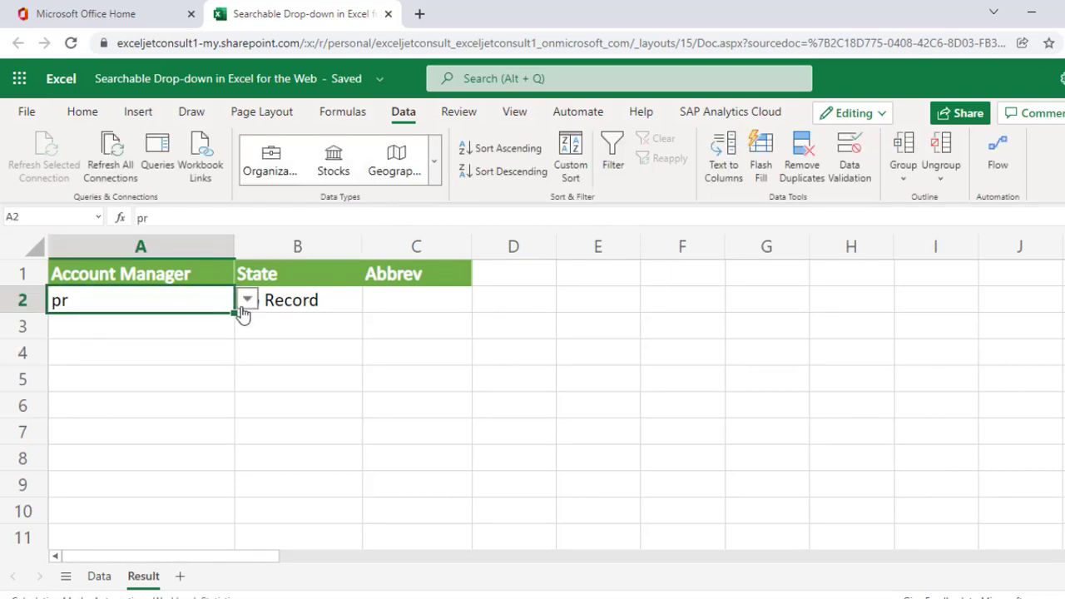
{"action": "left_click", "coordinate": [248, 306]}
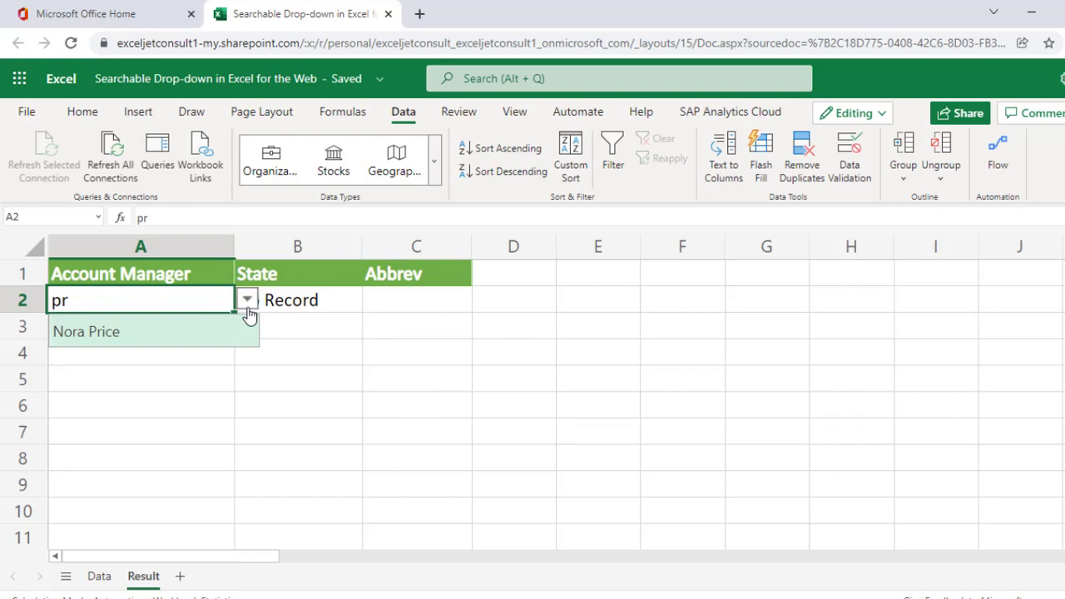
{"action": "left_click", "coordinate": [115, 333]}
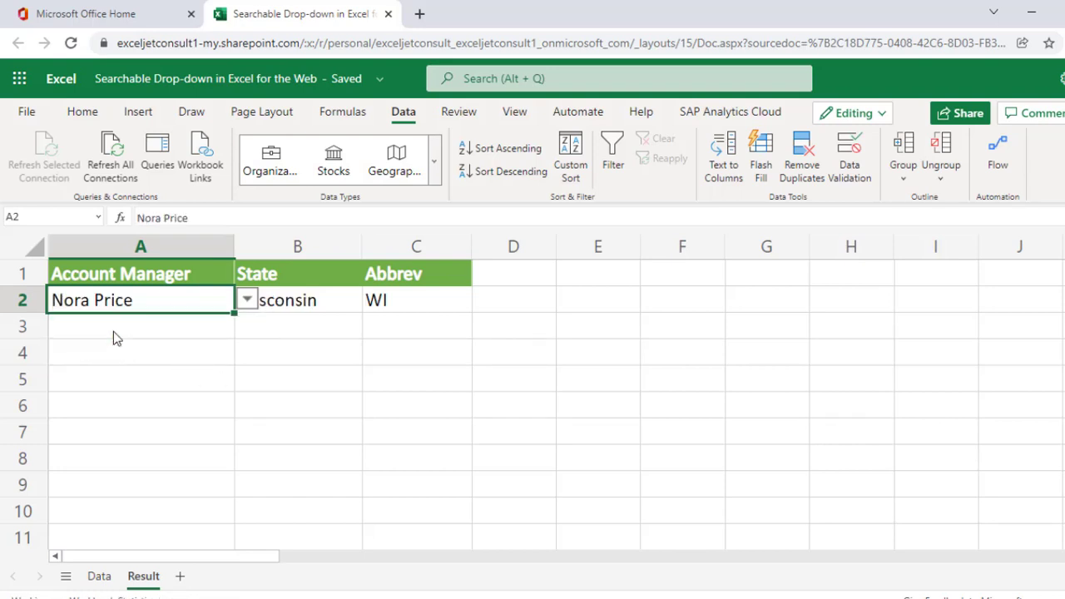
{"action": "left_click", "coordinate": [242, 387]}
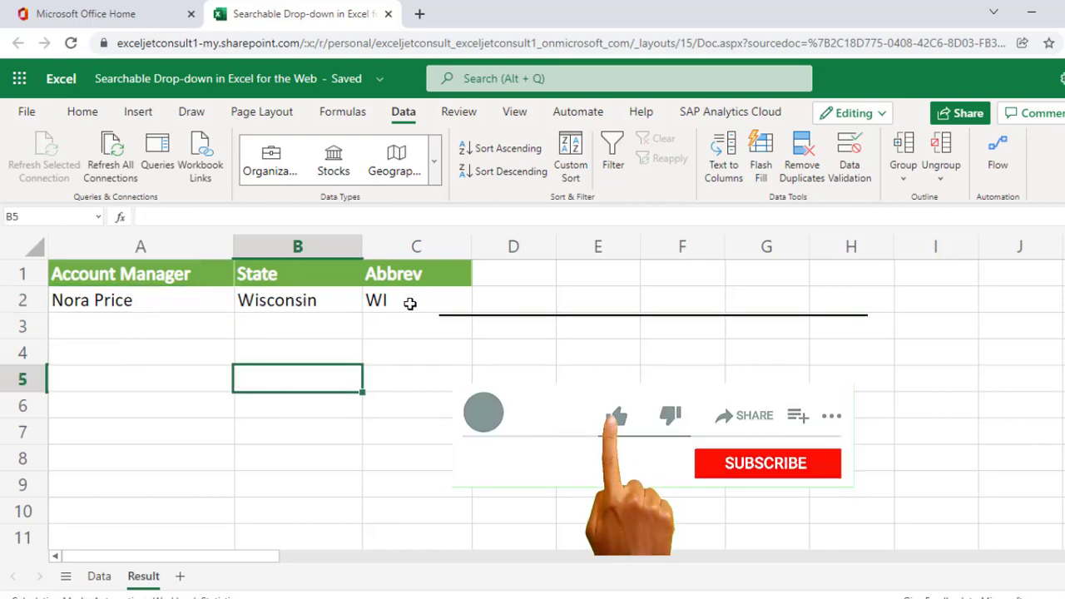
Step: Go to the Data sheet and jump up from the West Virginia cell to the top rows
{"action": "left_click", "coordinate": [437, 336]}
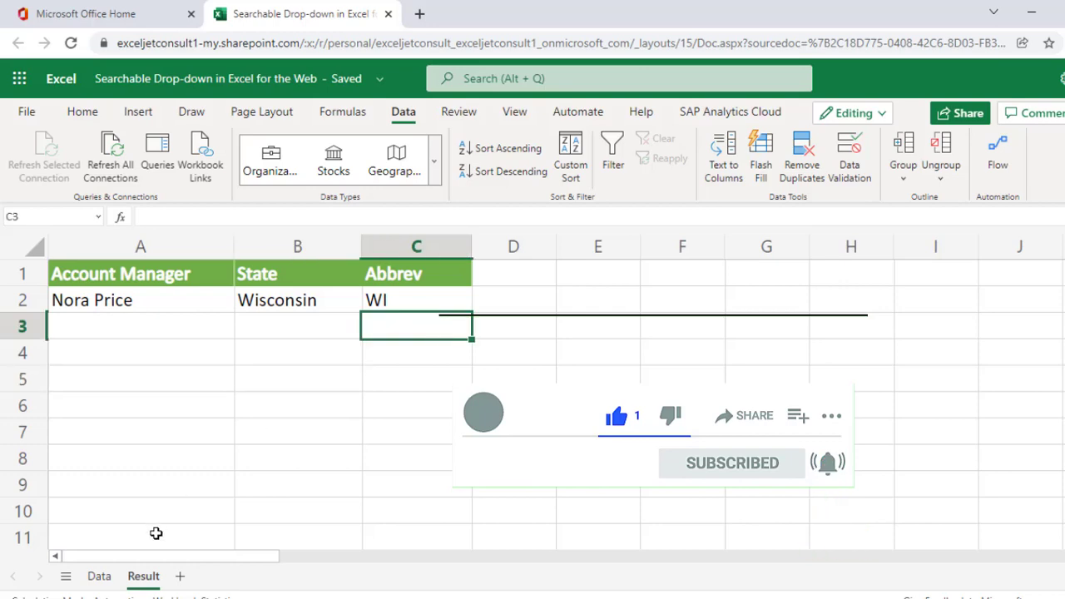
{"action": "left_click", "coordinate": [100, 578]}
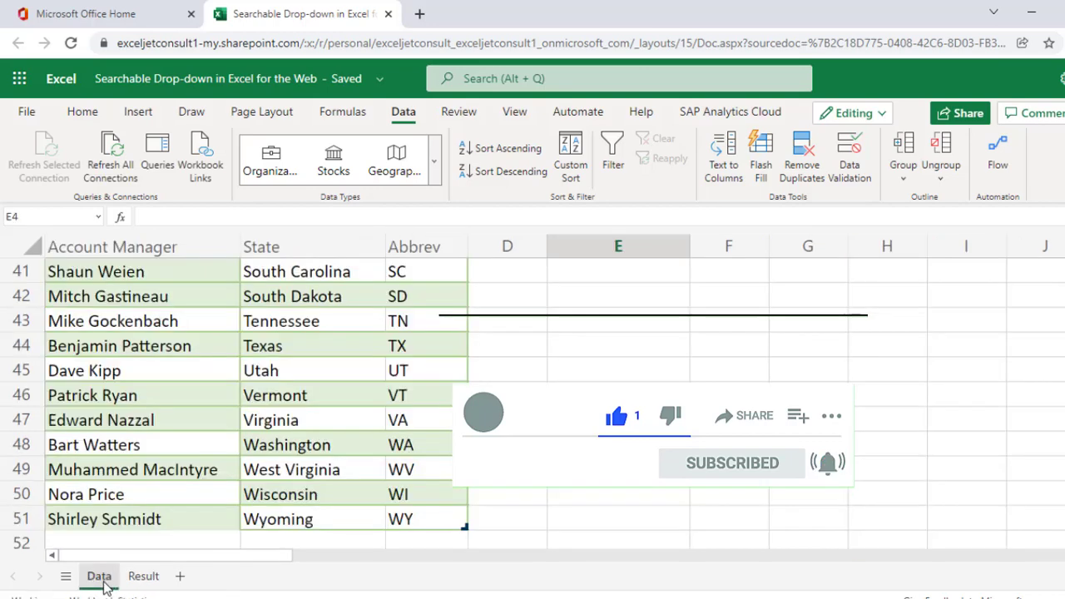
{"action": "left_click", "coordinate": [278, 478]}
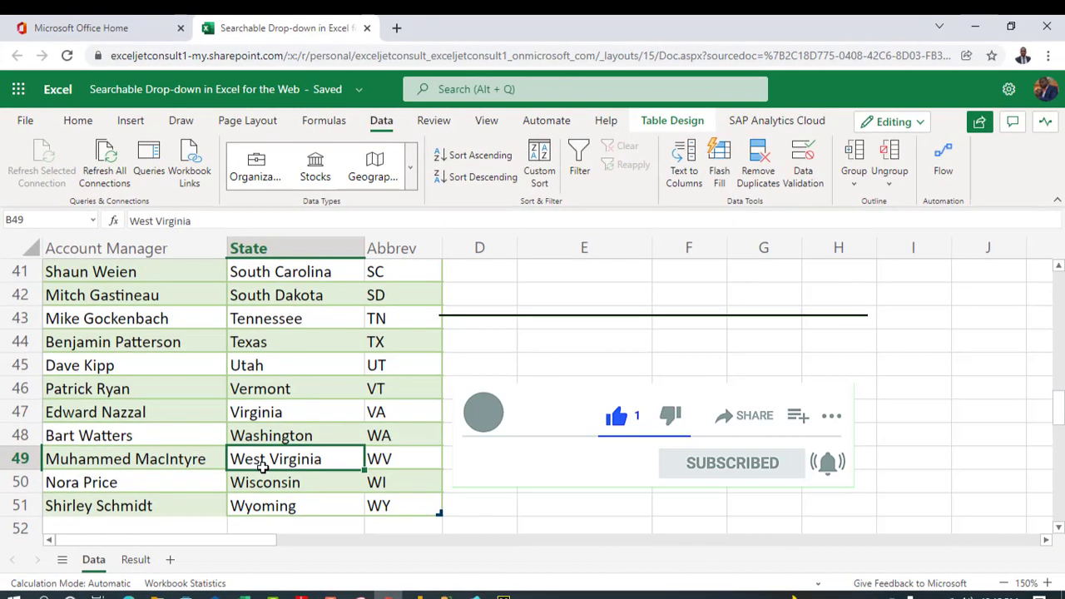
{"action": "key", "text": "ctrl+Up"}
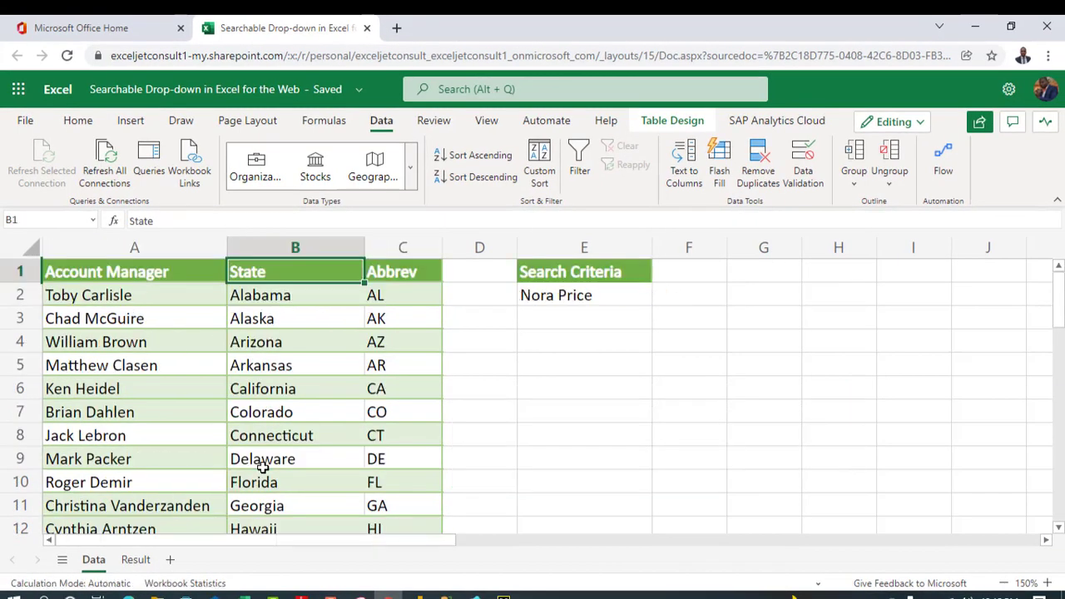